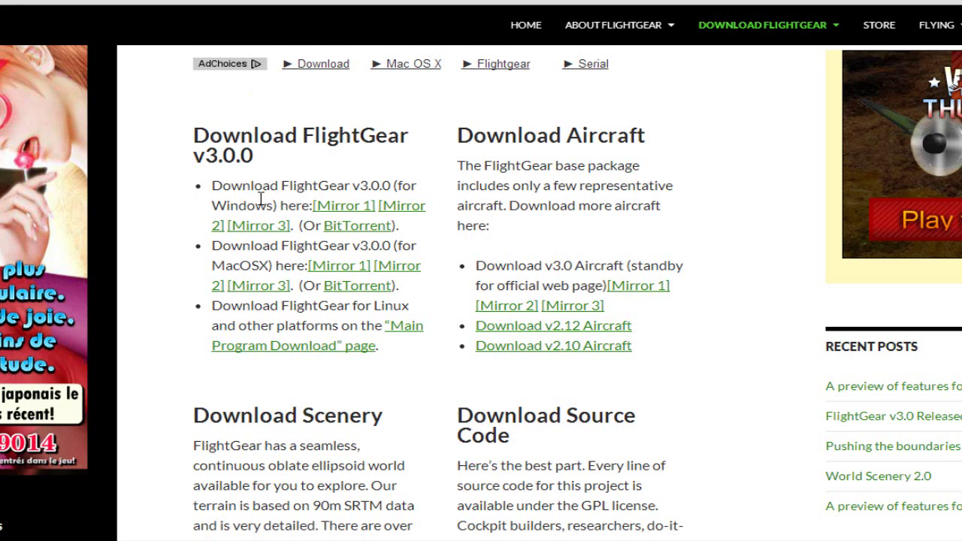
Step: Start downloading FlightGear v3.0.0 for Windows from Mirror 1 and cancel the download
left_click(342, 206)
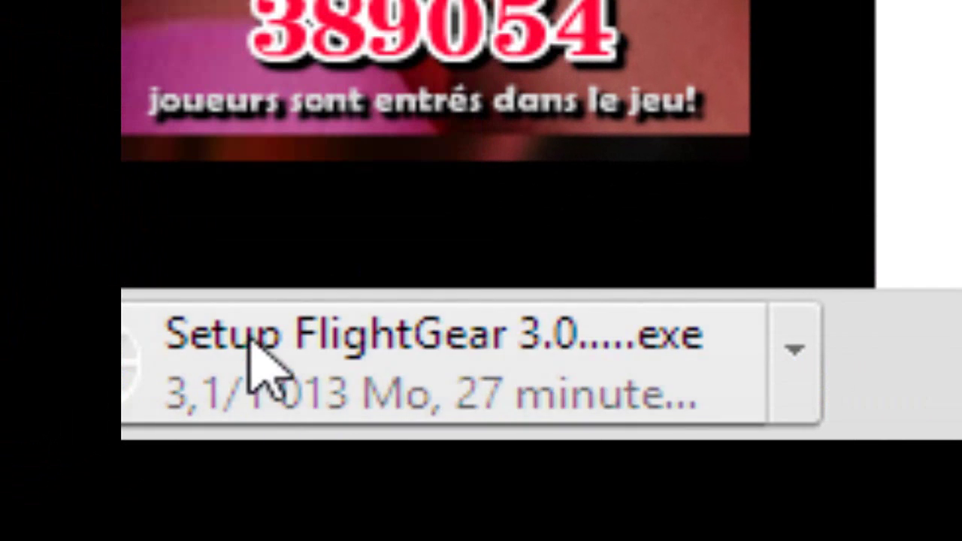
left_click(799, 384)
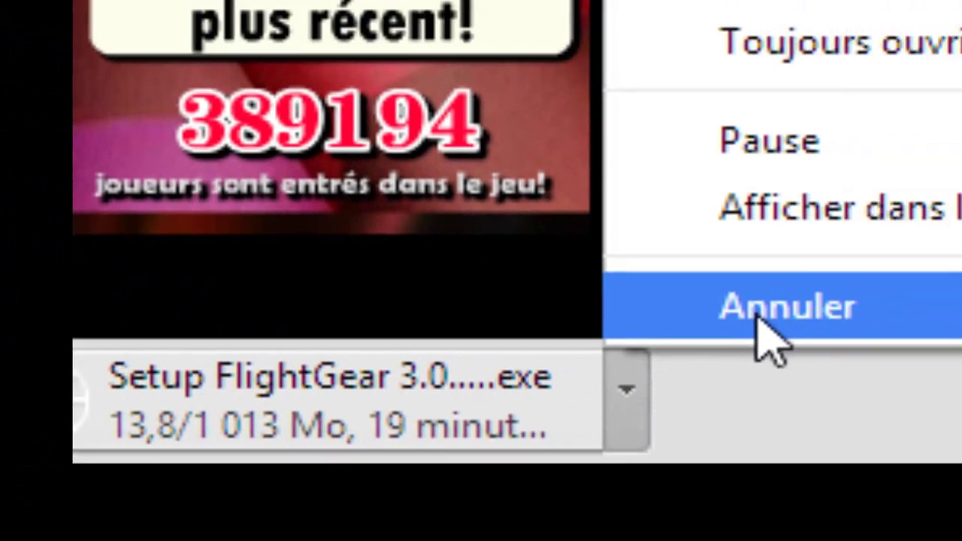
left_click(949, 259)
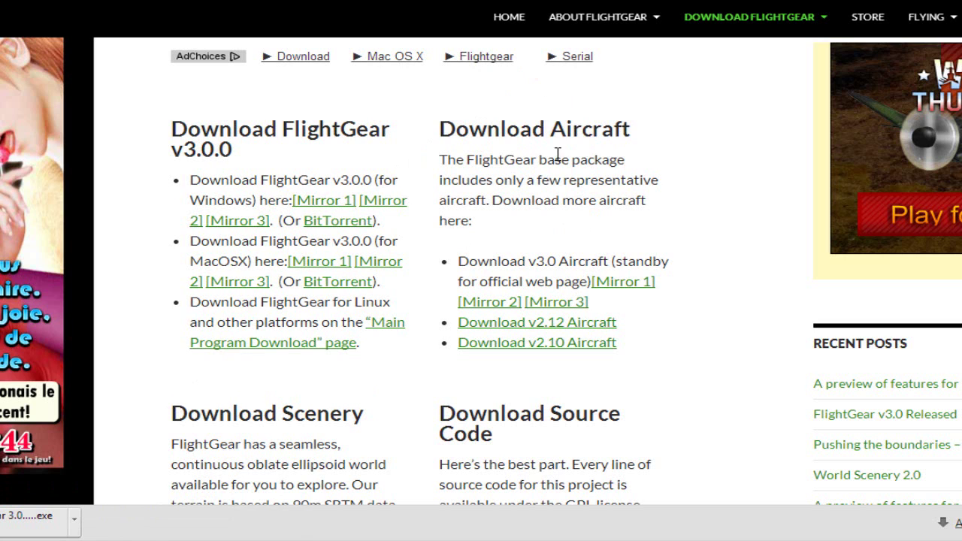
Step: Try the World Scenery data updates link in the Download Scenery section and return to the download page
scroll(573, 243, "down", 1)
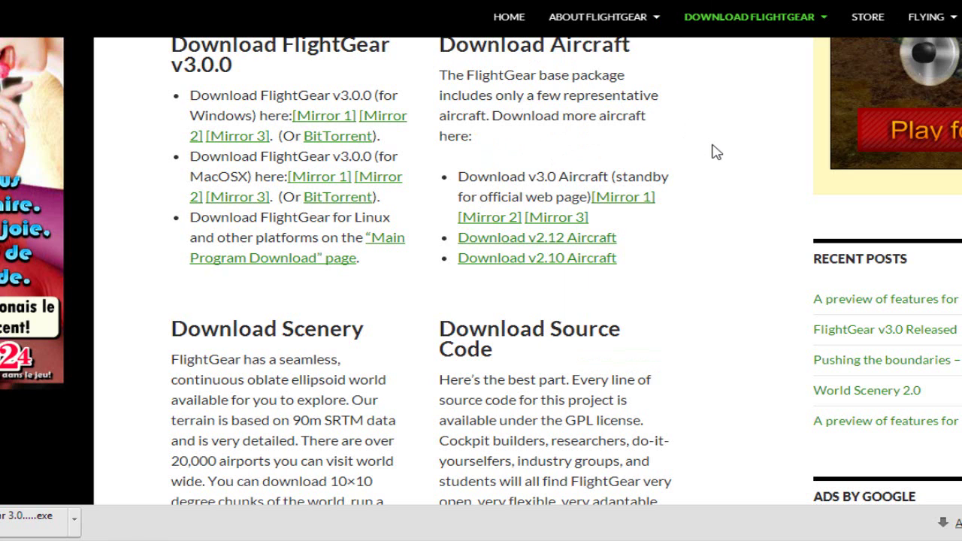
scroll(716, 152, "down", 3)
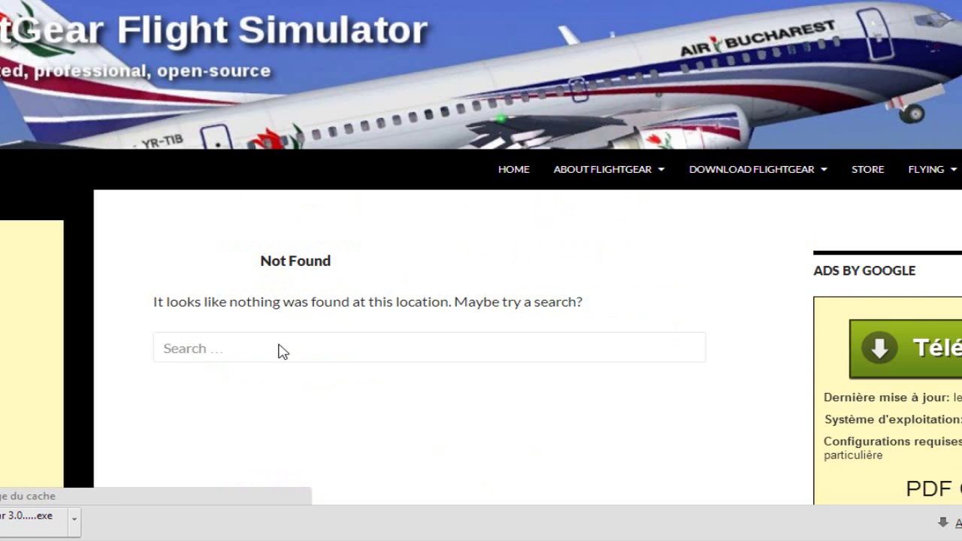
scroll(280, 351, "down", 1)
scroll(277, 350, "down", 1)
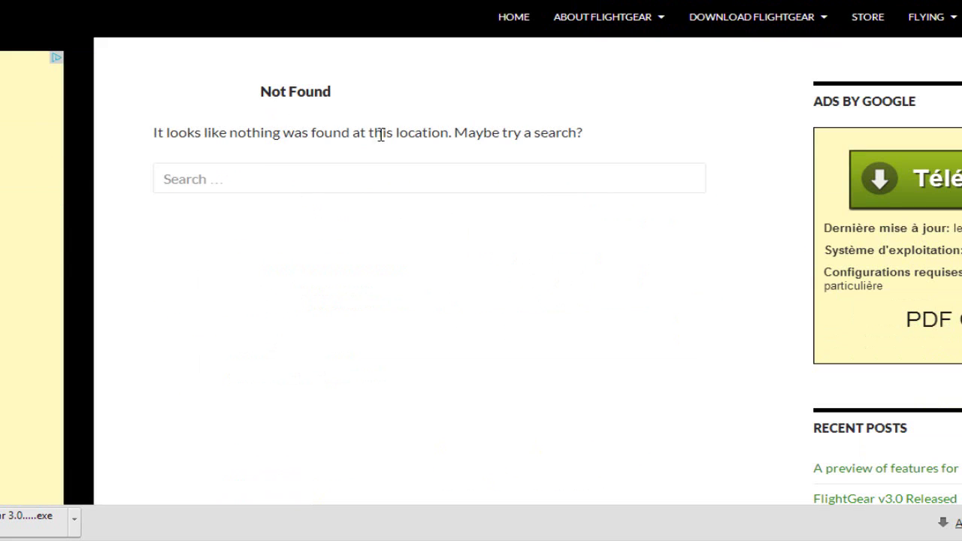
scroll(451, 237, "down", 1)
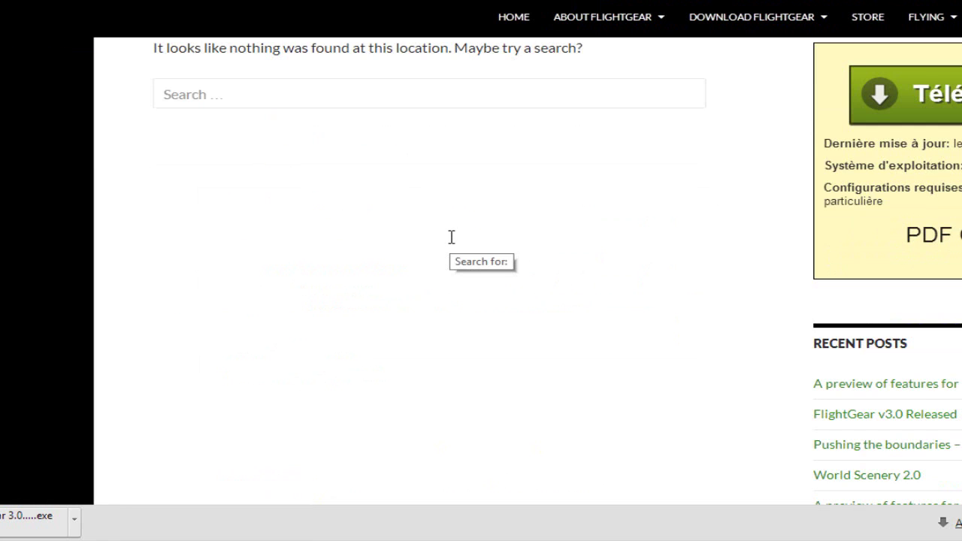
scroll(451, 236, "up", 1)
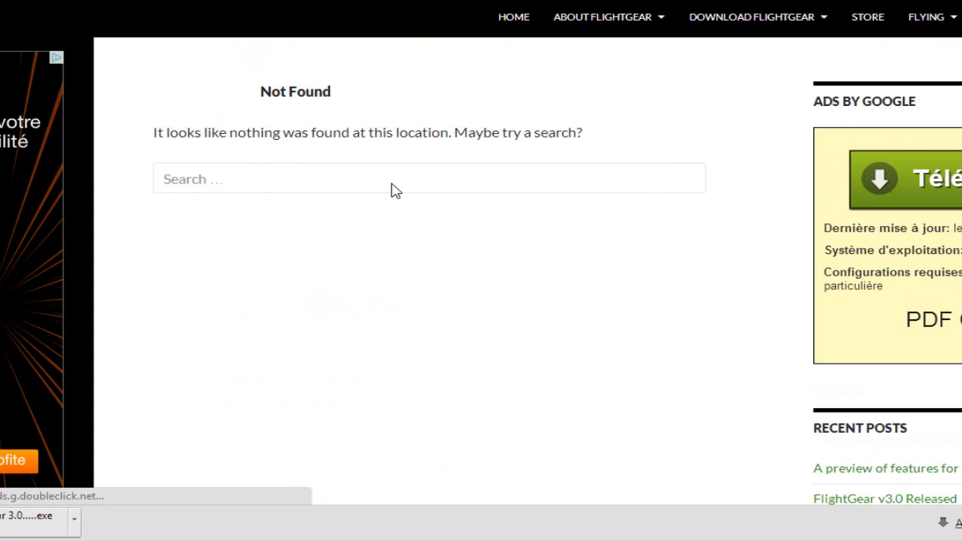
key("alt+Left")
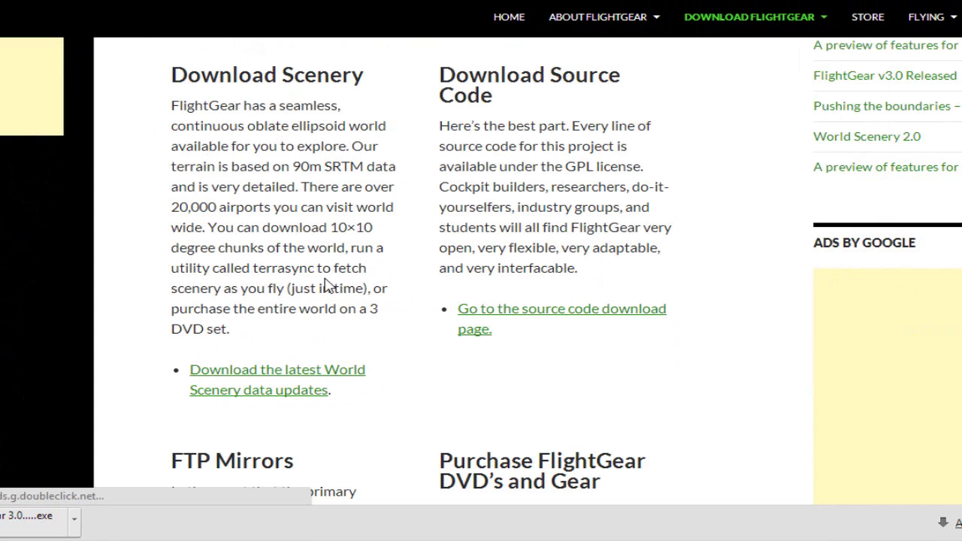
Step: Look over the remaining download sections and try the latest World Scenery data updates link again
scroll(333, 370, "down", 2)
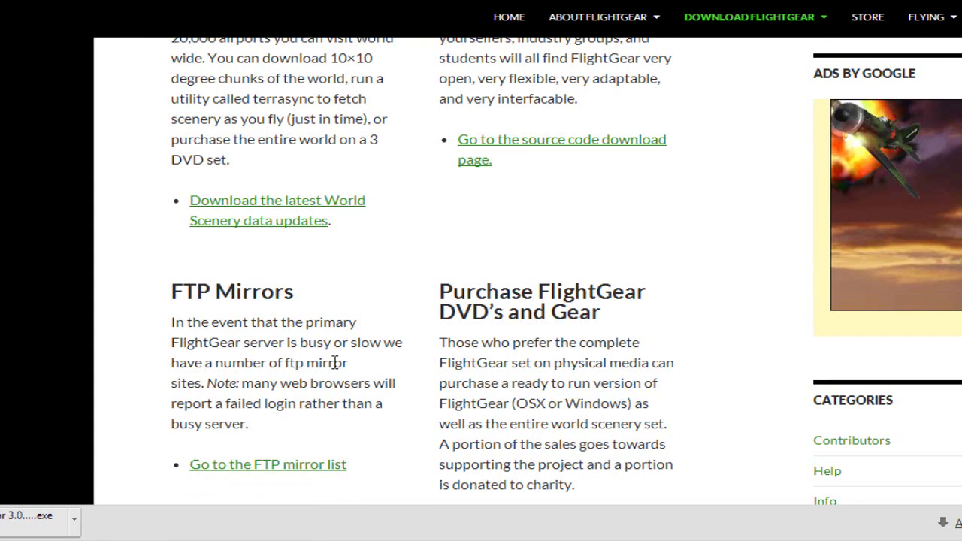
scroll(336, 363, "down", 3)
scroll(333, 363, "up", 4)
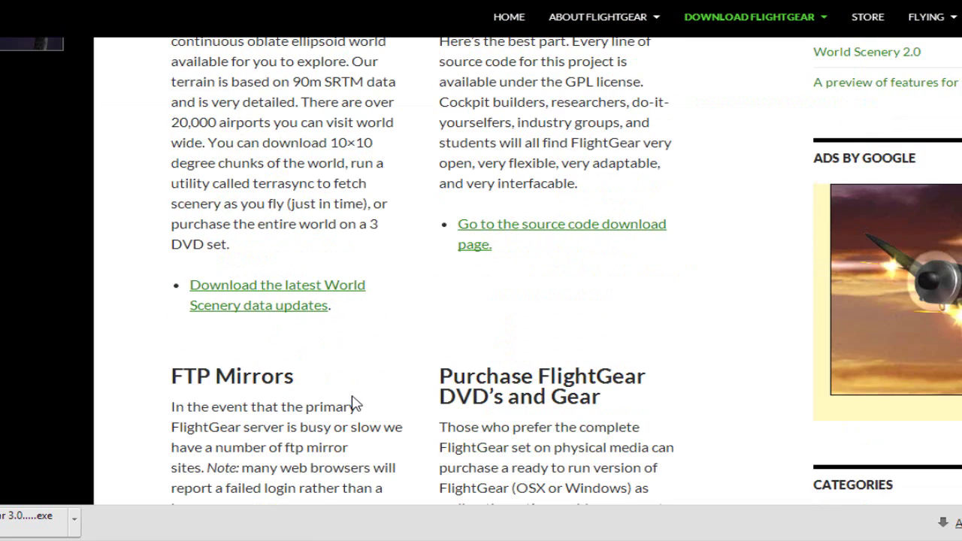
scroll(355, 404, "up", 1)
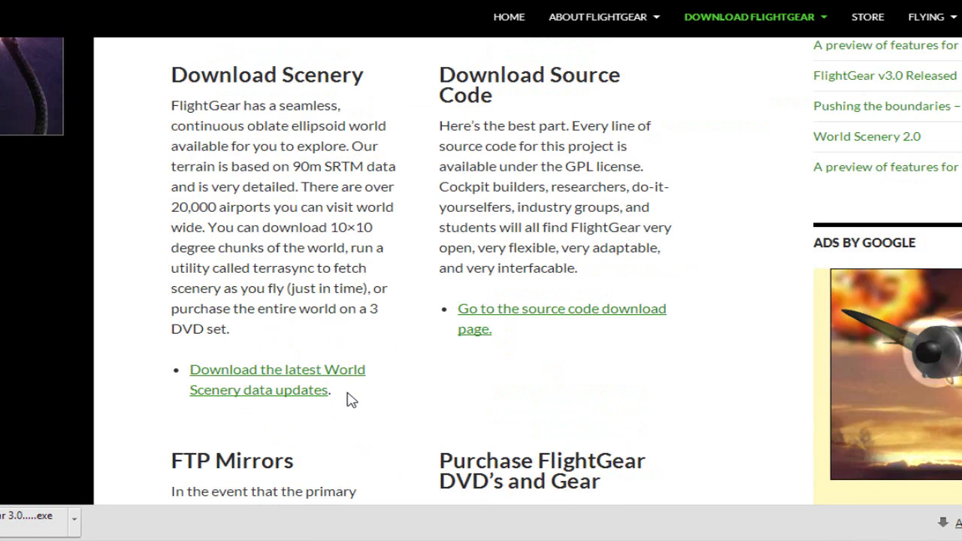
left_click(299, 378)
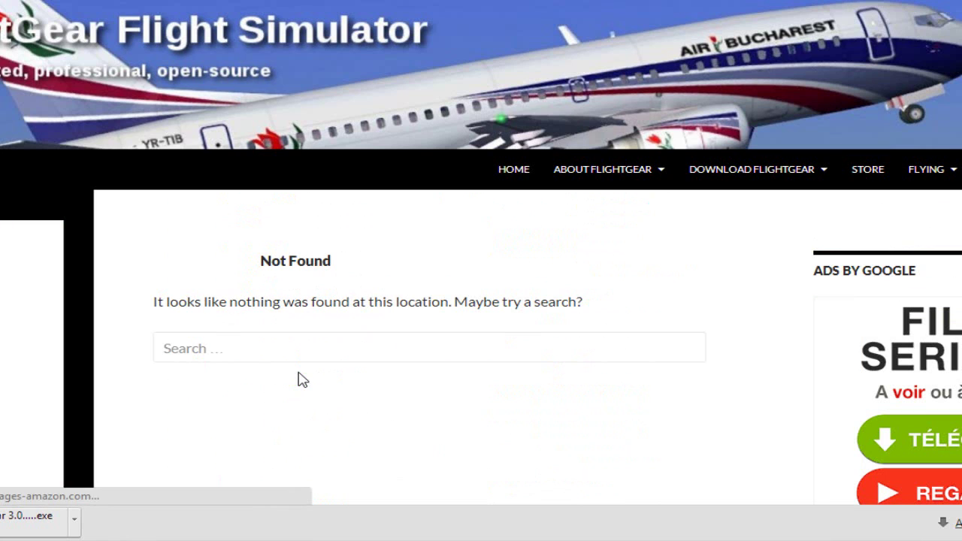
scroll(300, 378, "down", 4)
scroll(299, 378, "up", 4)
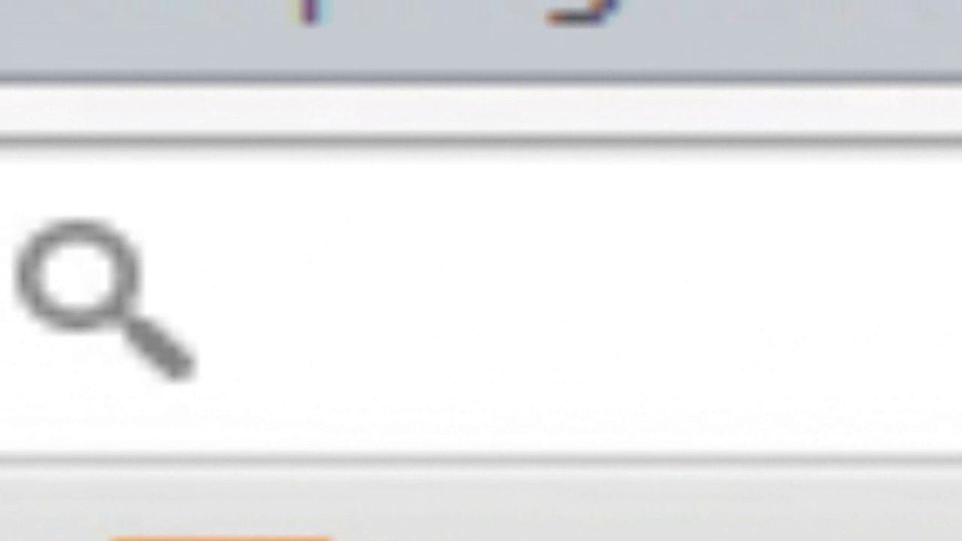
Step: Search the web for "flightgear scenery" and open the Download Scenery result on the FlightGear site
type("flightge")
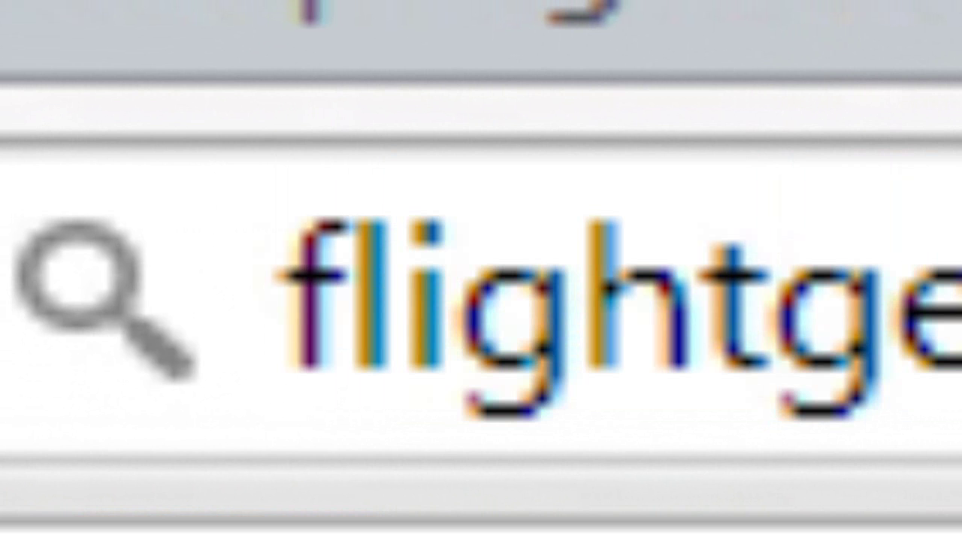
type("ar scener")
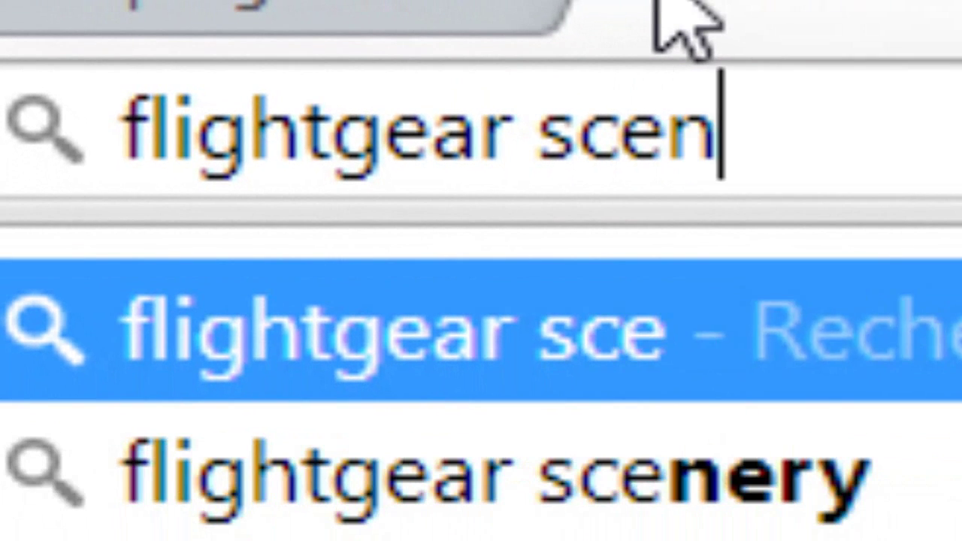
type("y")
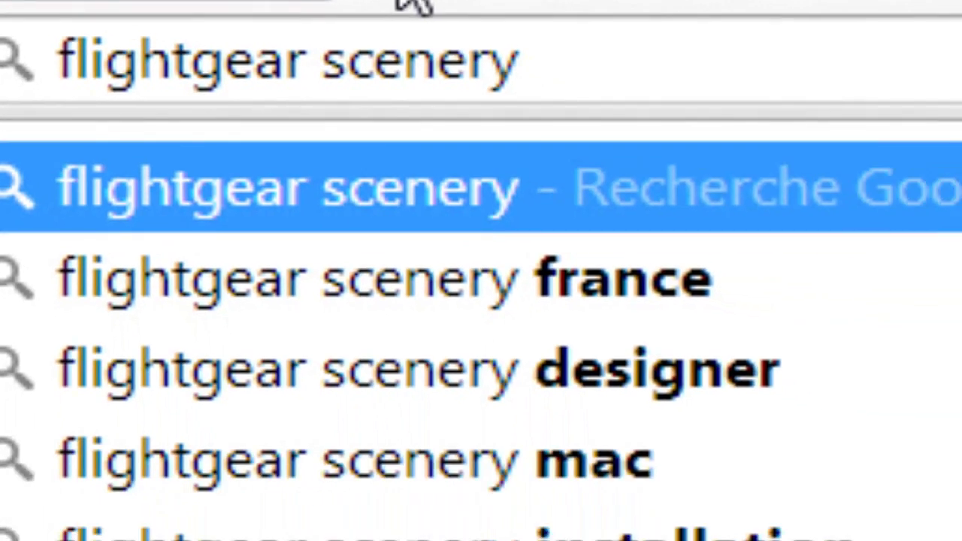
key("Return")
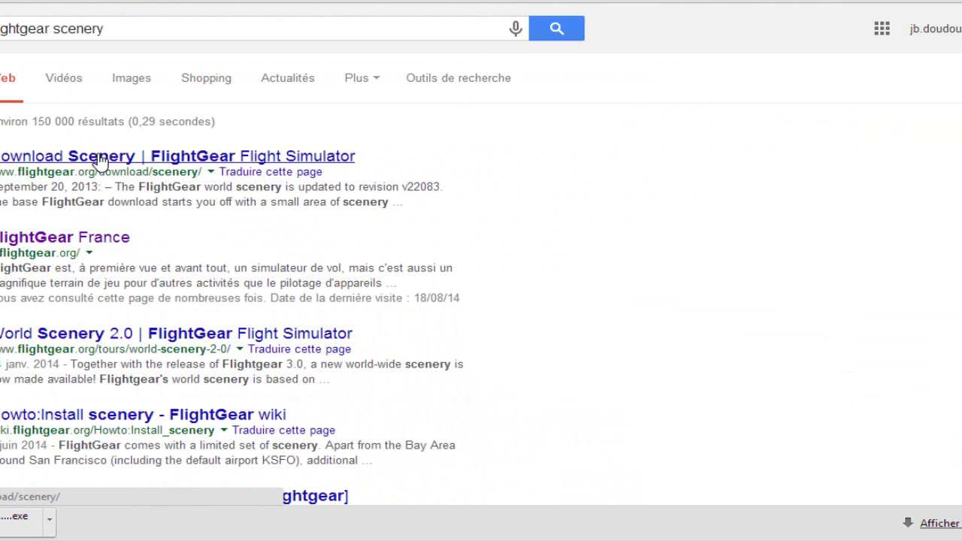
left_click(100, 157)
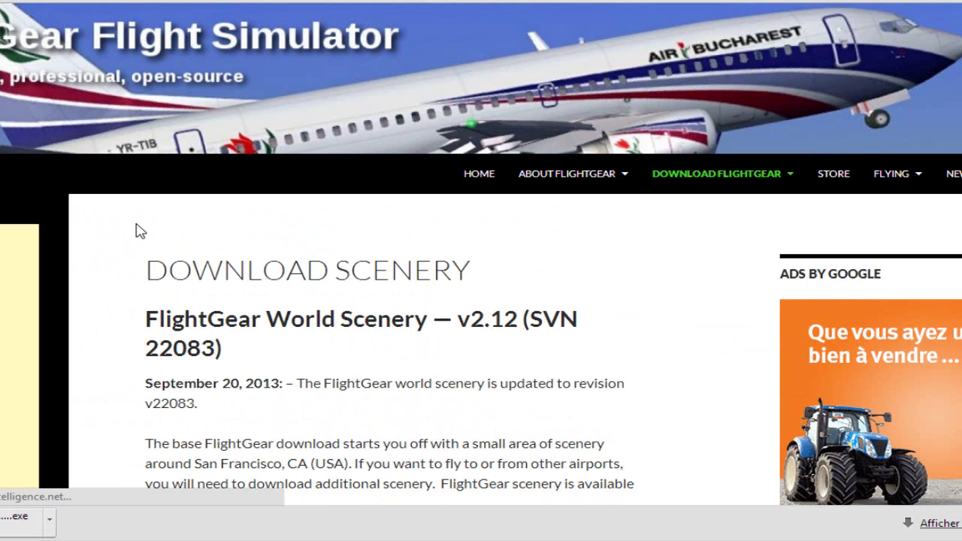
Step: Compare the address of the Not Found page with that of the Download Scenery page, ending on the latter
scroll(248, 279, "down", 1)
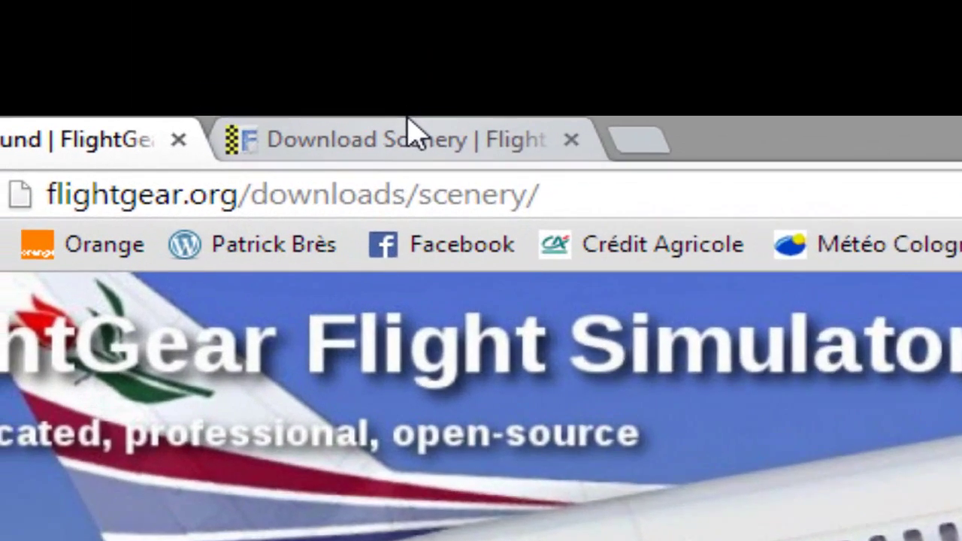
left_click(408, 133)
left_click(75, 383)
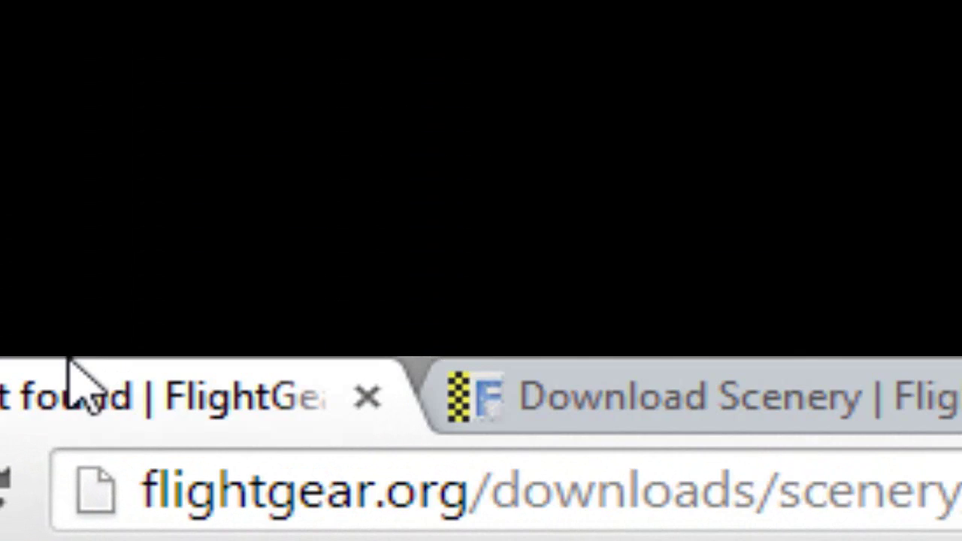
left_click(624, 367)
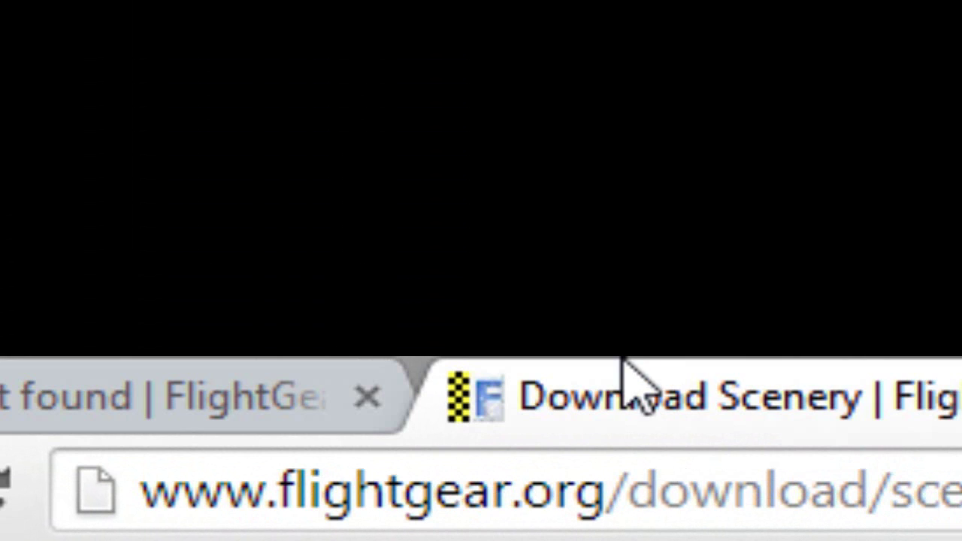
left_click(209, 359)
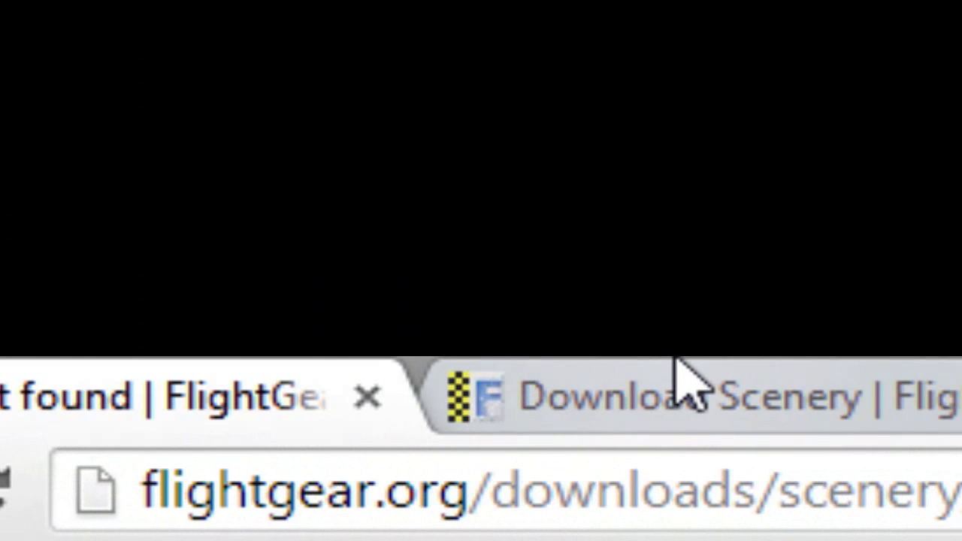
left_click(675, 361)
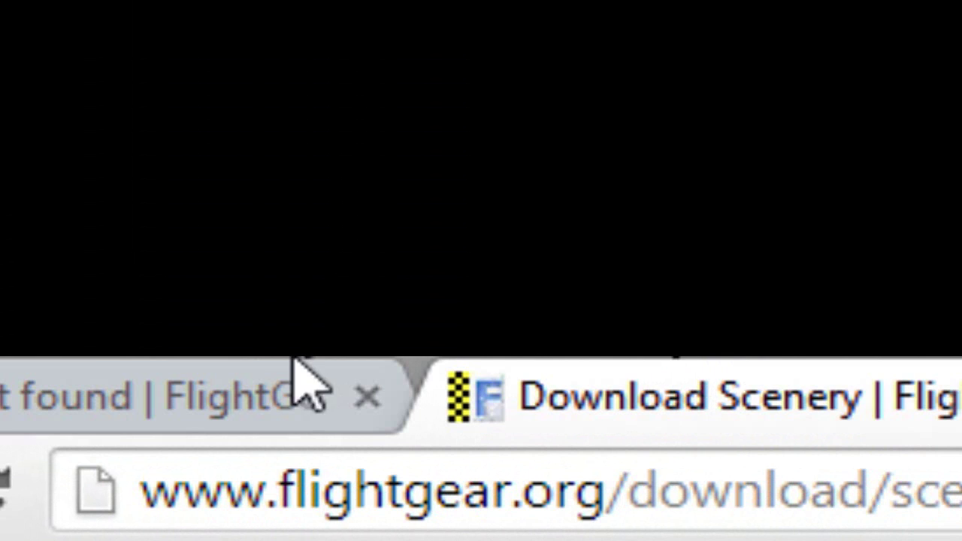
left_click(221, 366)
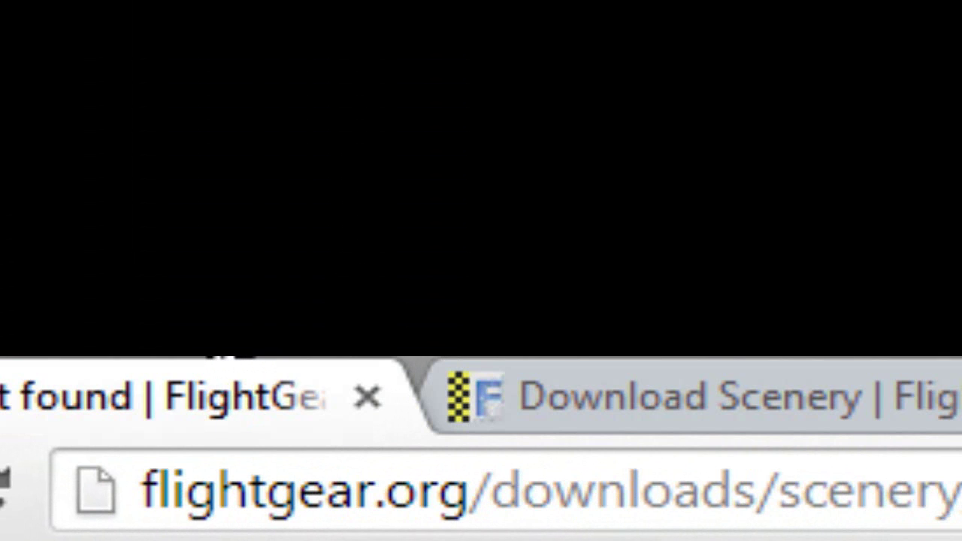
left_click(726, 415)
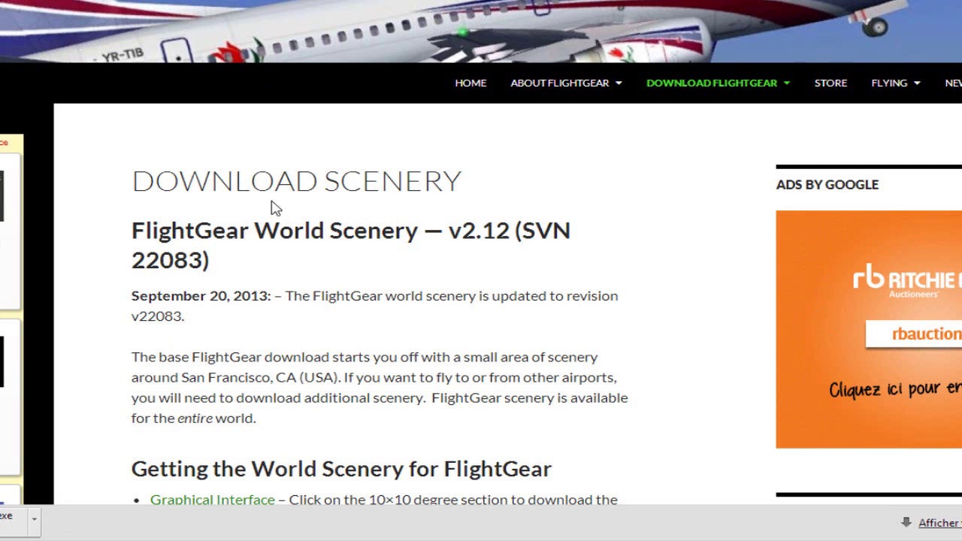
Step: Open the scenery's Graphical Interface map and download the 10x10 degree chunk w010n40 covering western Europe
scroll(272, 221, "down", 2)
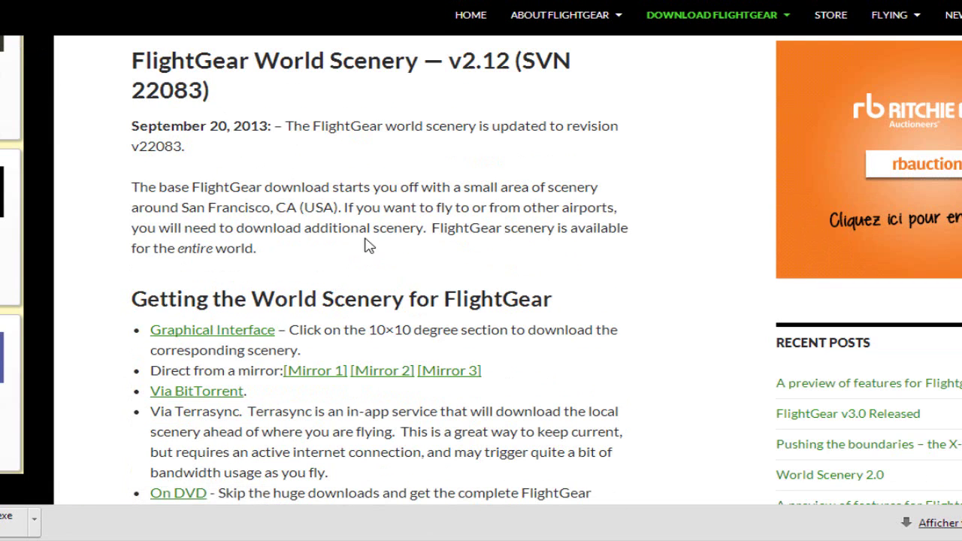
scroll(368, 246, "down", 1)
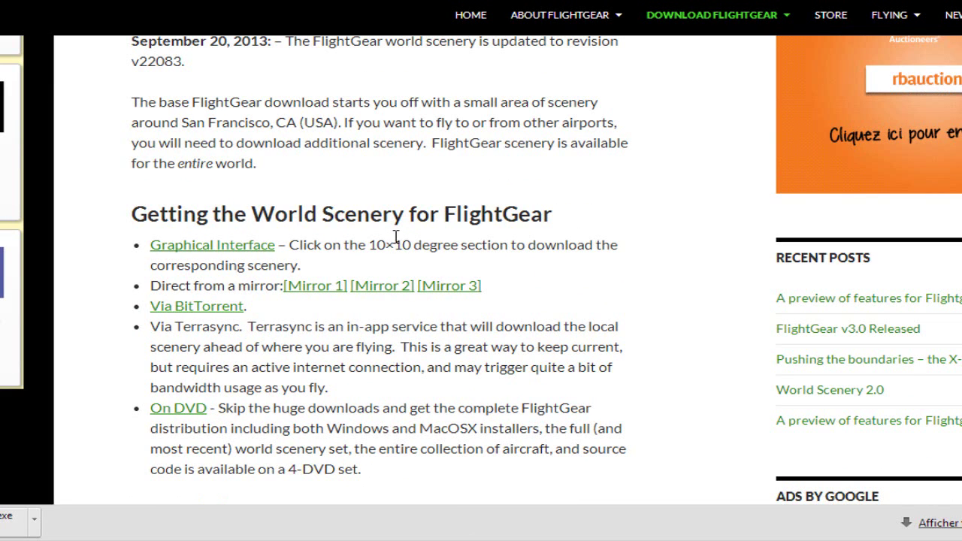
left_click(229, 248)
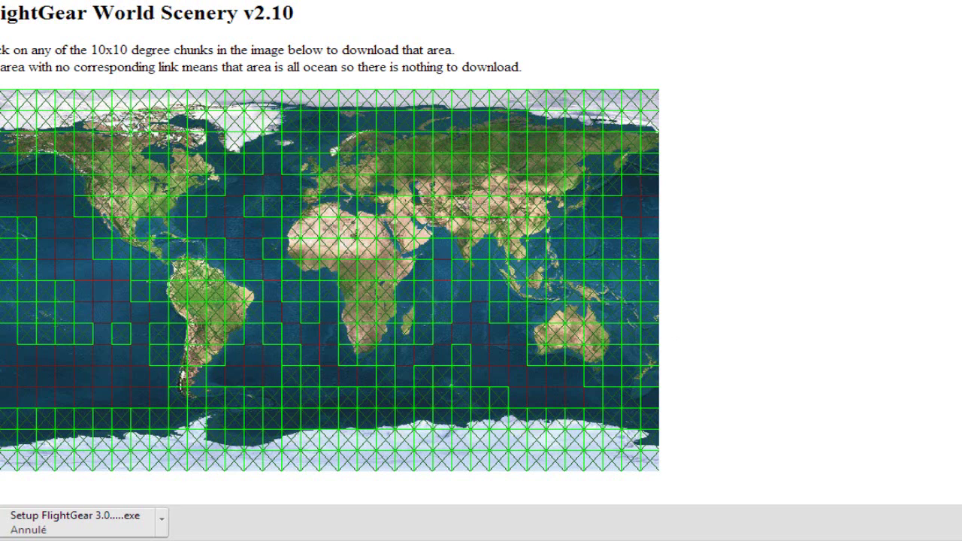
left_click(311, 187)
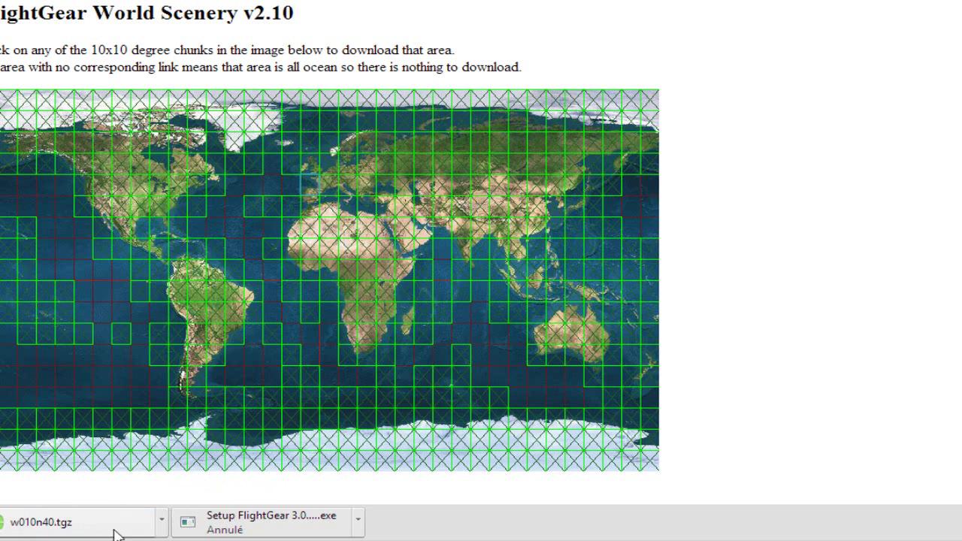
Step: Try to open the downloaded w010n40.tgz archive directly from the browser and dismiss the resulting dialog
left_click(161, 526)
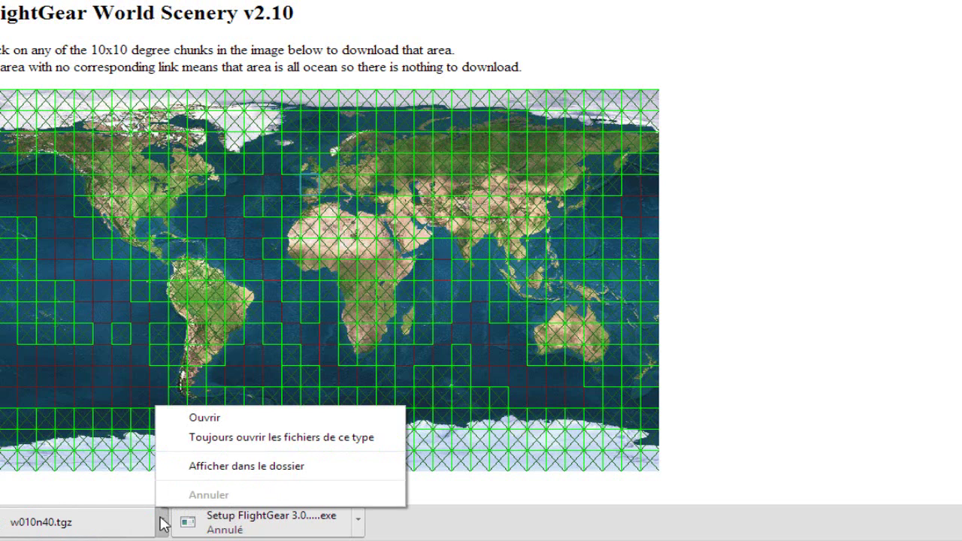
left_click(202, 429)
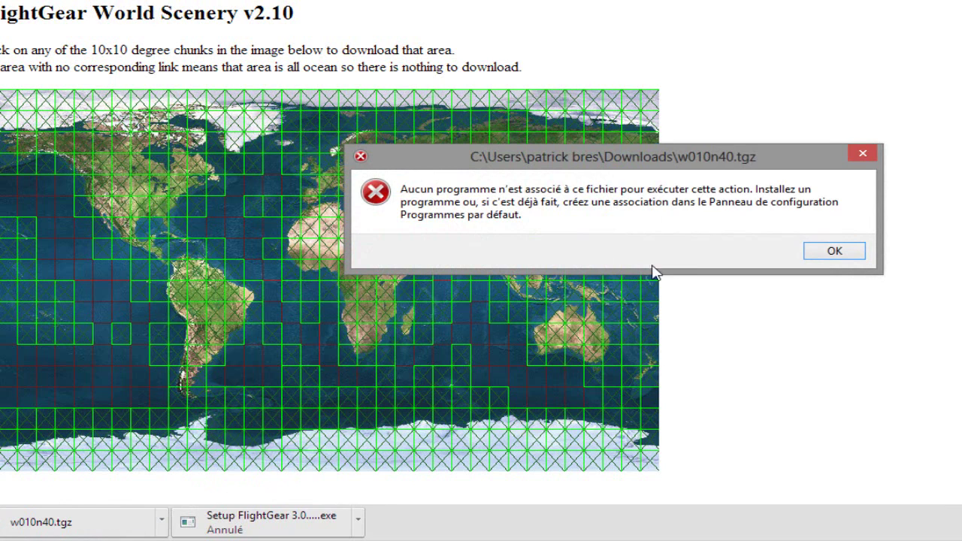
left_click(834, 251)
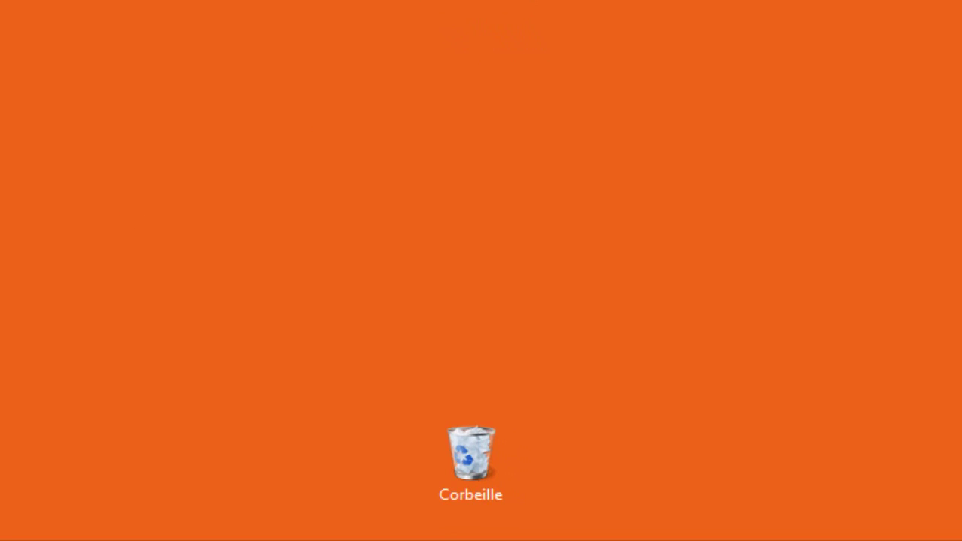
Step: Search the installed programs and files for "winrar" and leave the search
key("super")
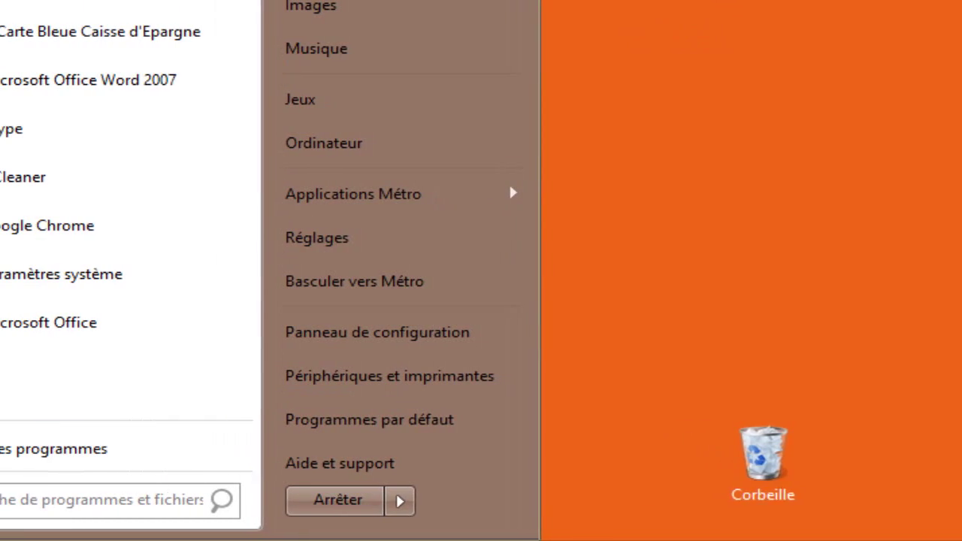
type("win")
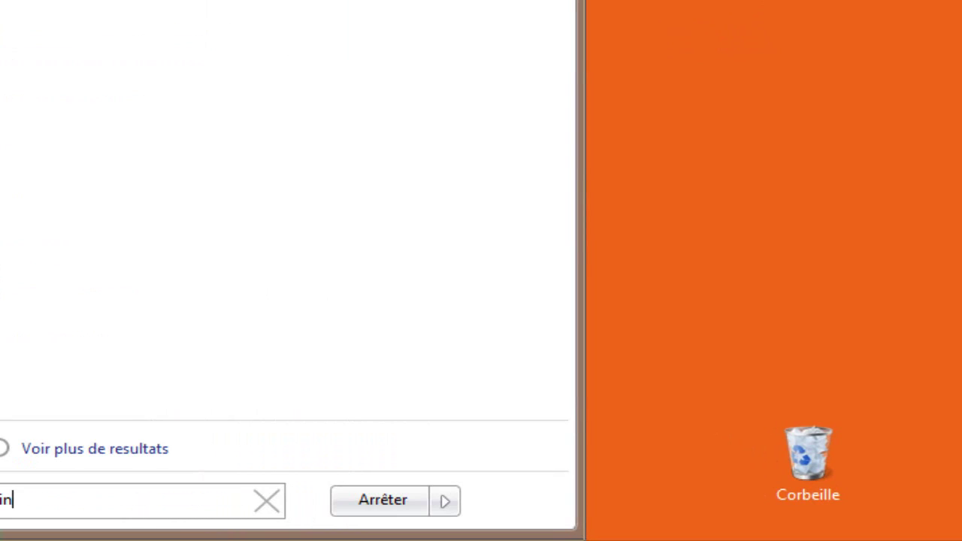
type("rar")
key("Escape")
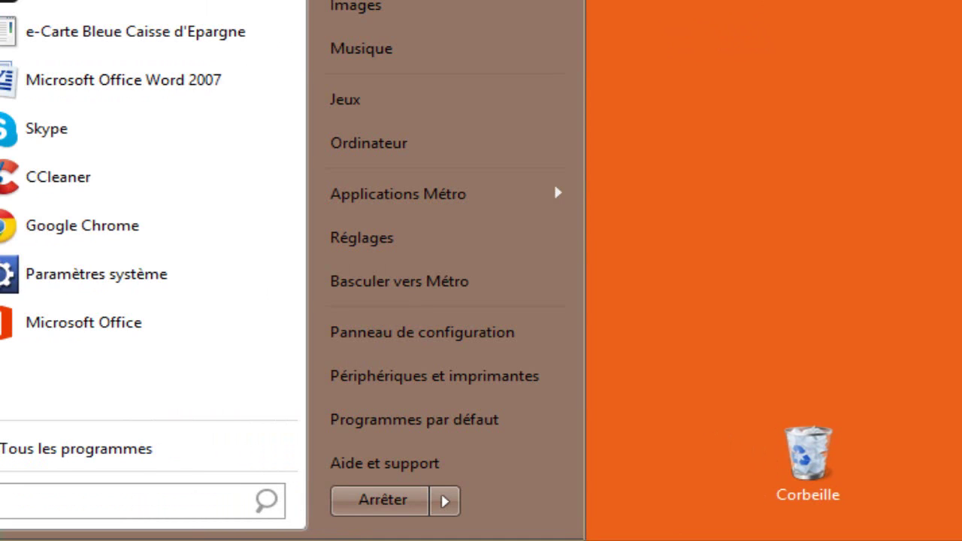
key("Escape")
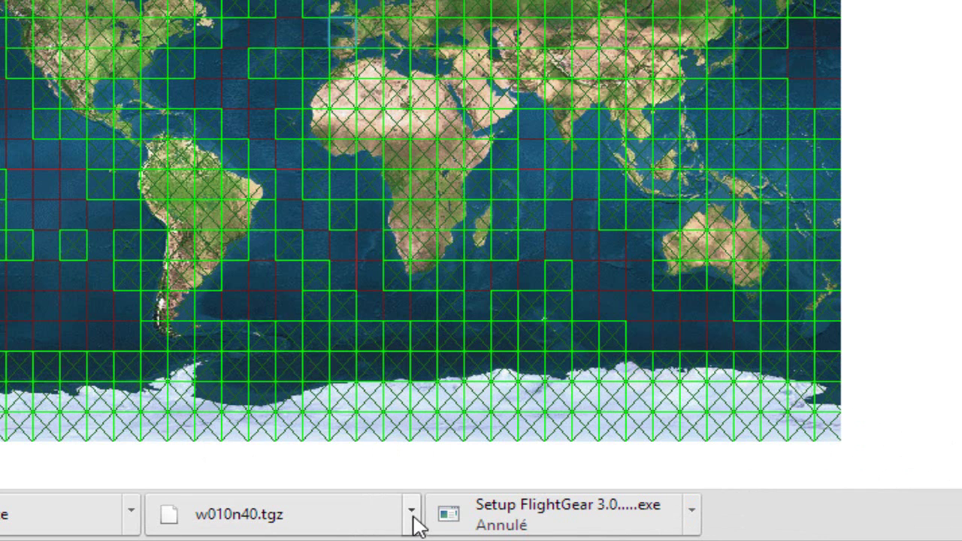
Step: Open the downloaded w010n40.tgz archive in WinRAR and point out its Objects and Terrain folders
left_click(413, 518)
left_click(438, 383)
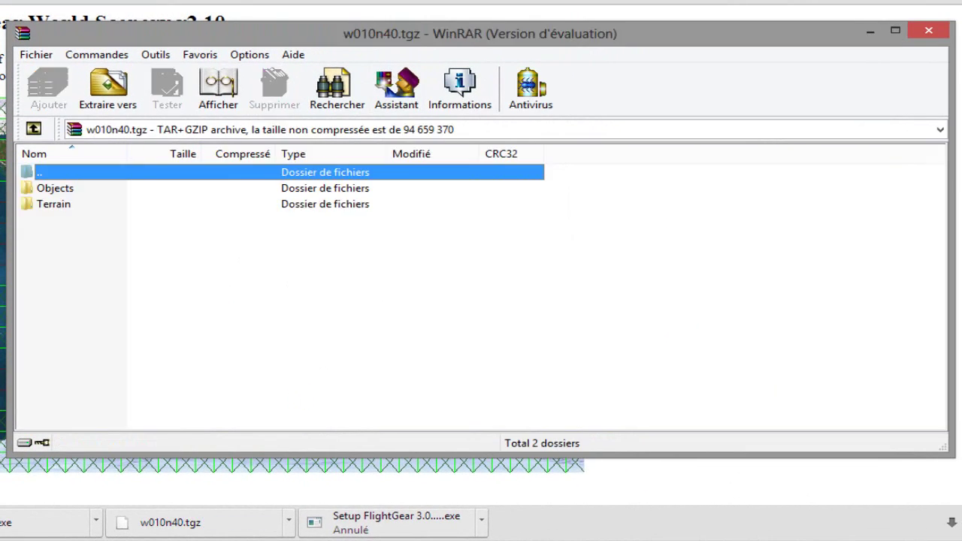
left_click(107, 87)
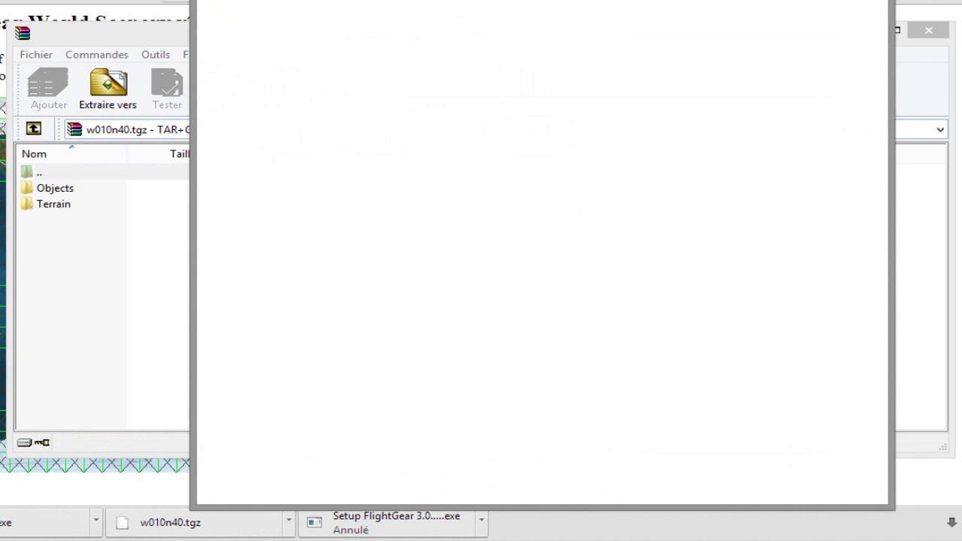
key("Escape")
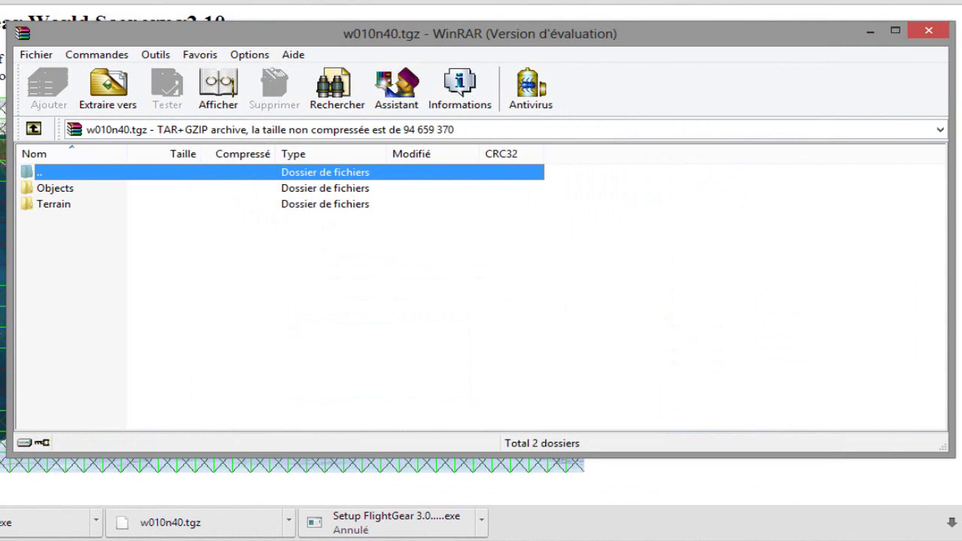
left_click(47, 188)
left_click(60, 205)
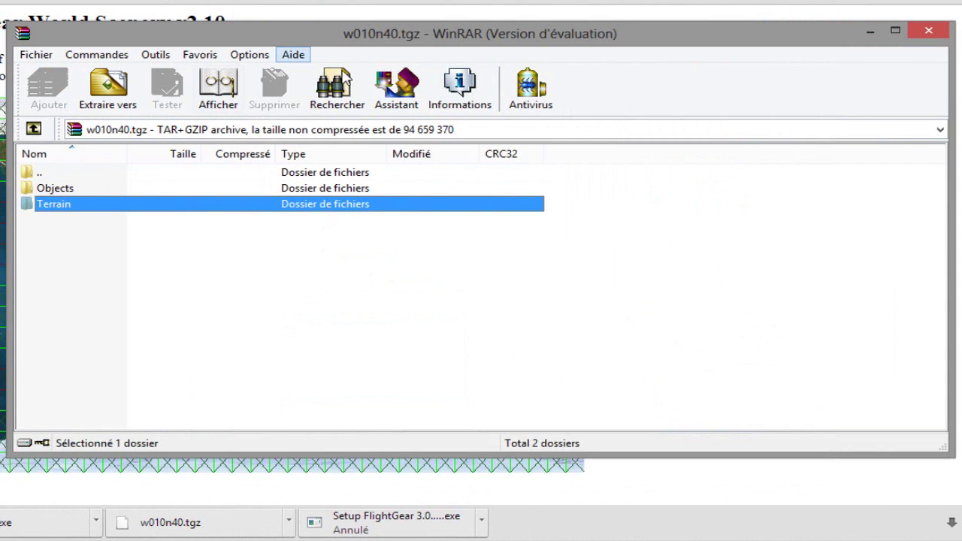
left_click_drag(335, 24, 419, 27)
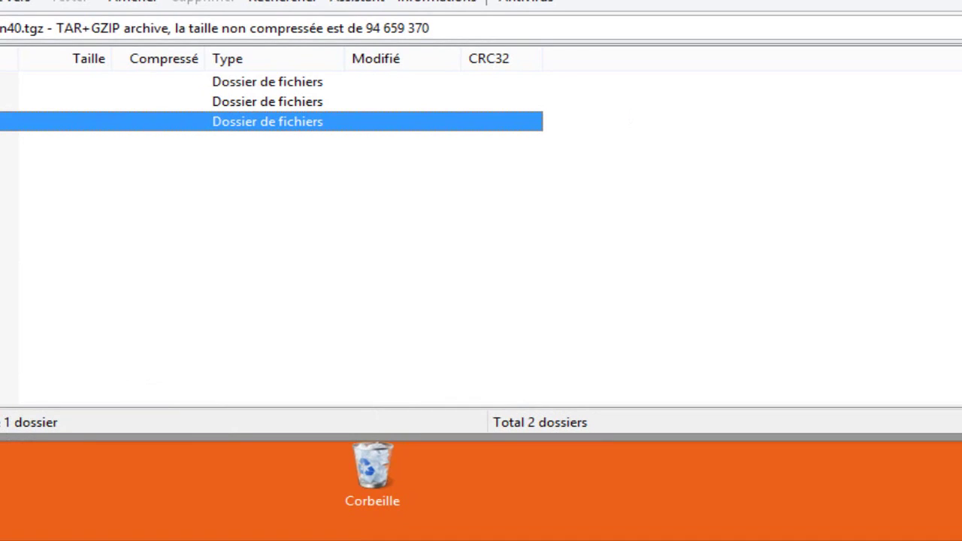
Step: Open the computer's C: drive in the file explorer, next to the open archive
key("super")
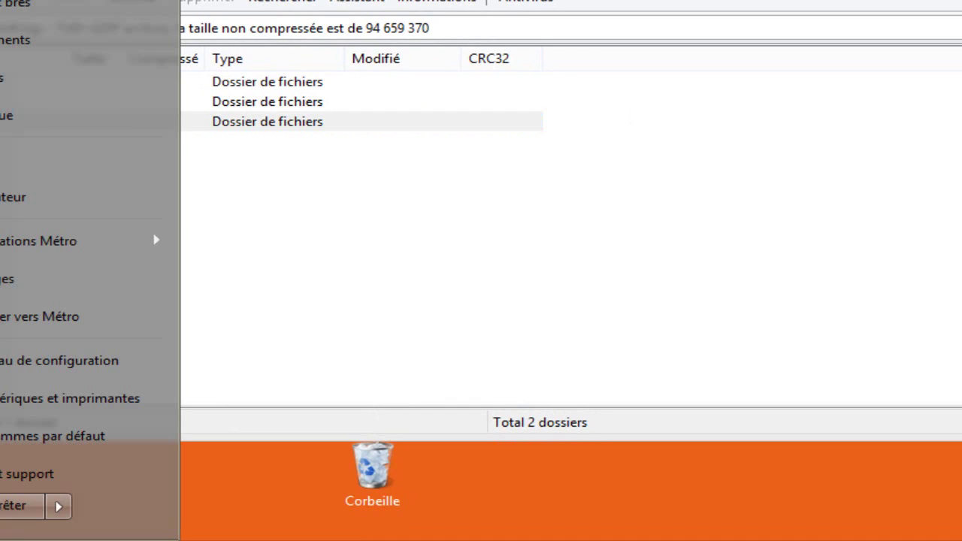
left_click(8, 197)
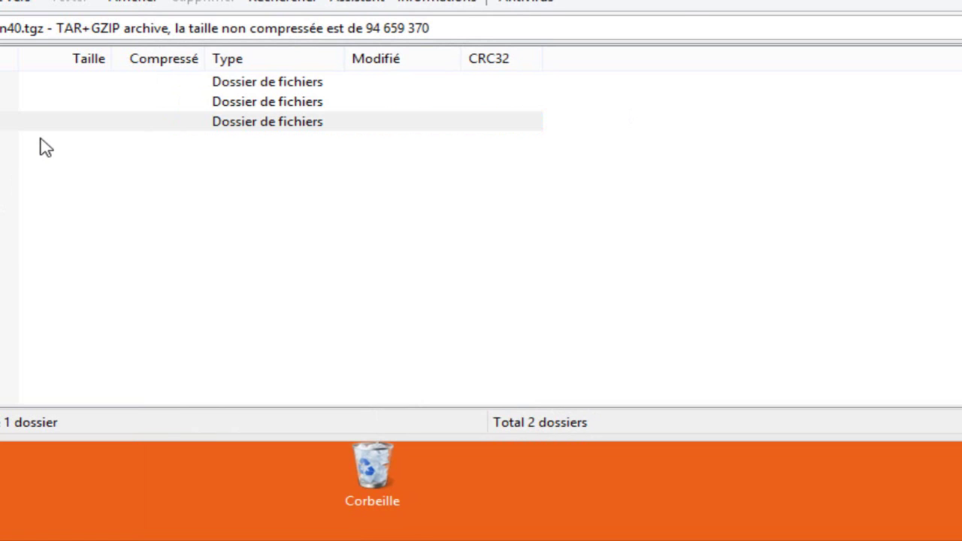
left_click(469, 150)
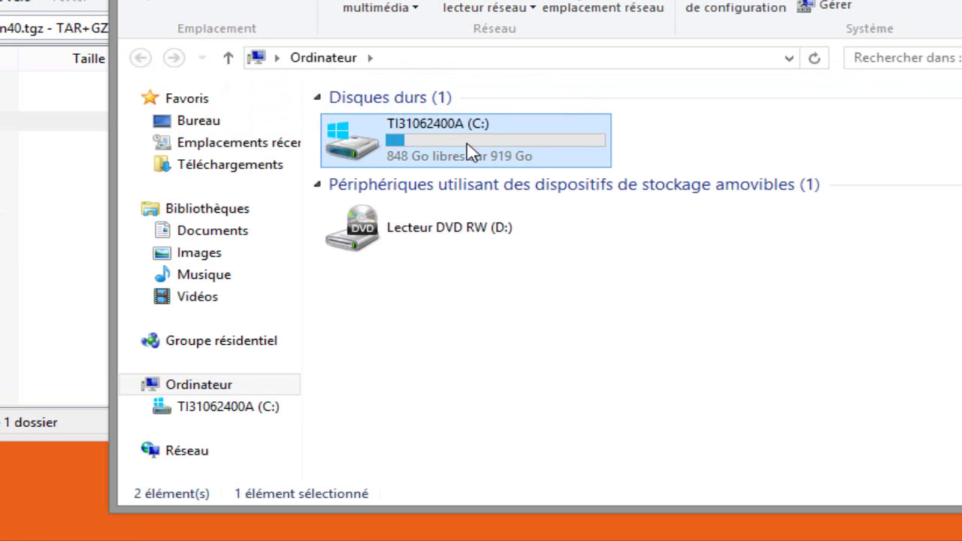
double_click(469, 150)
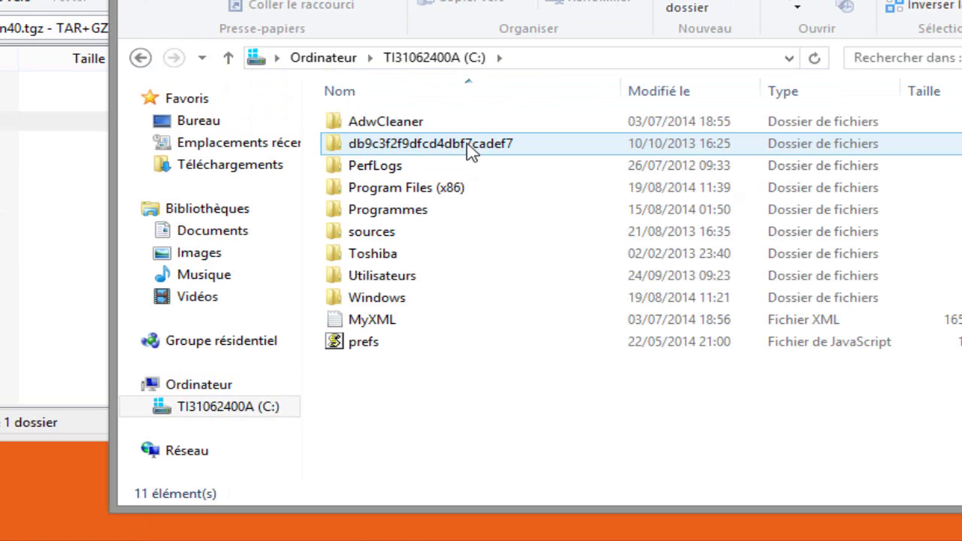
Step: Look through the Program Files (x86) folder for the FlightGear installation and return to the C: drive
left_click(457, 192)
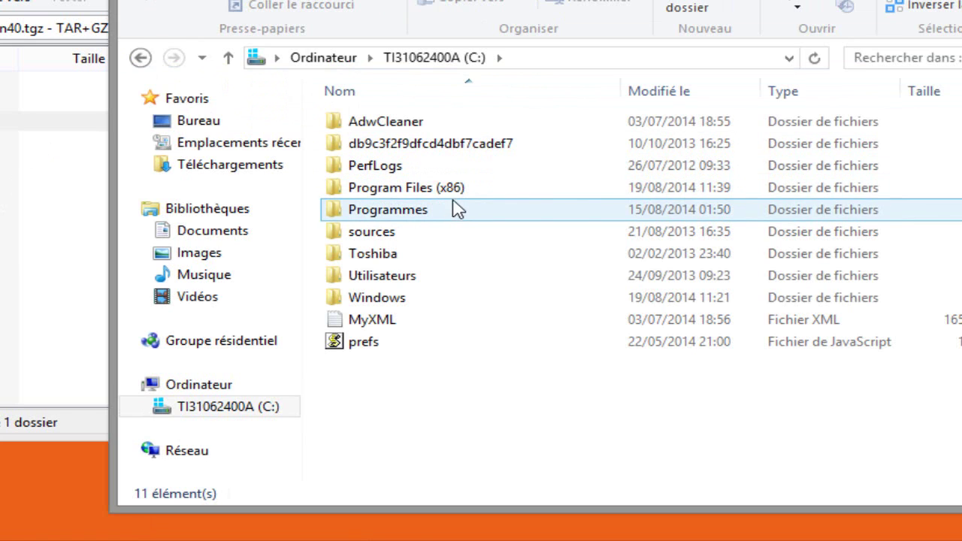
double_click(454, 194)
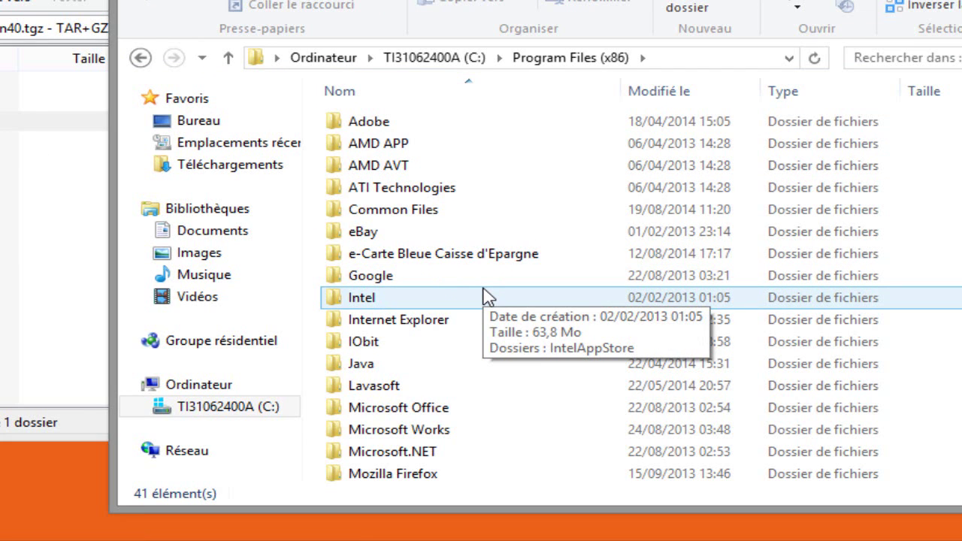
scroll(485, 296, "down", 3)
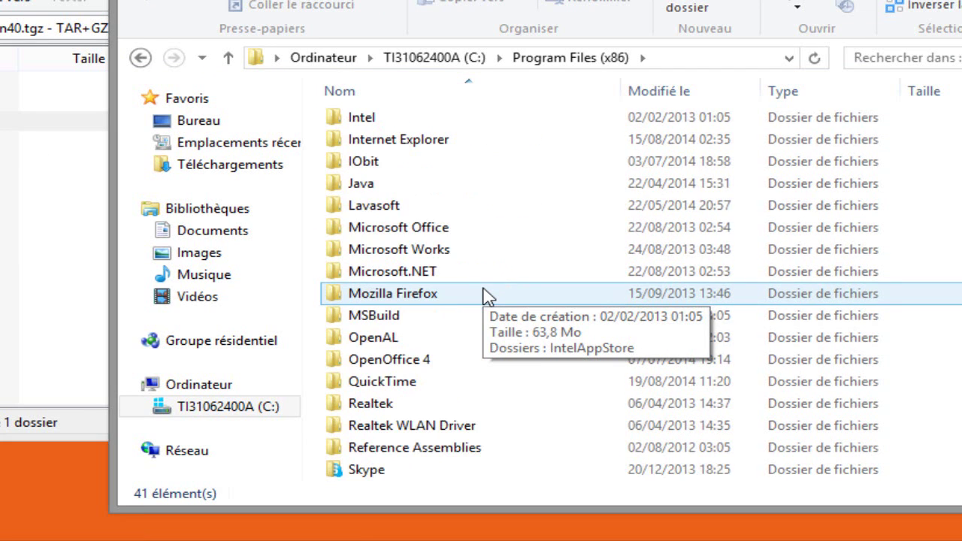
scroll(485, 295, "down", 4)
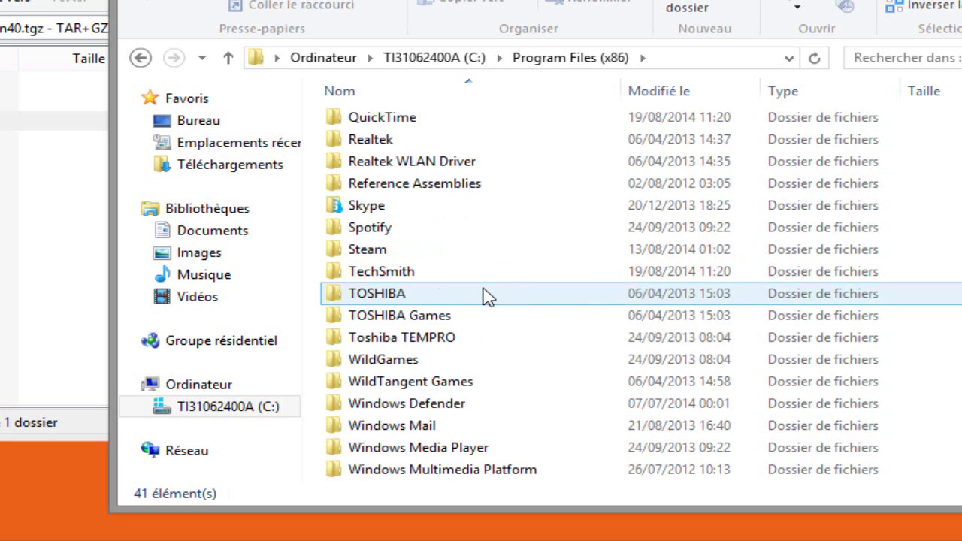
scroll(484, 296, "down", 1)
scroll(485, 295, "up", 5)
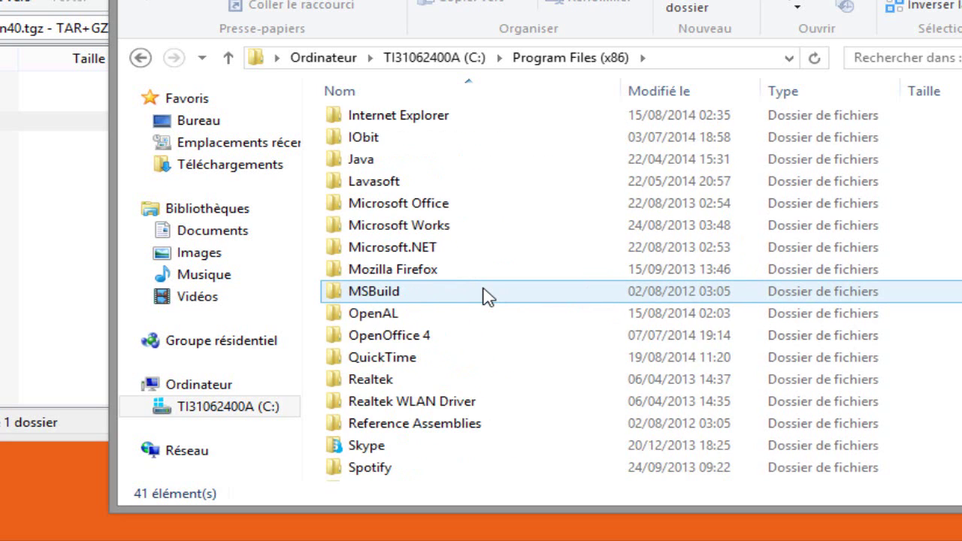
scroll(484, 296, "up", 3)
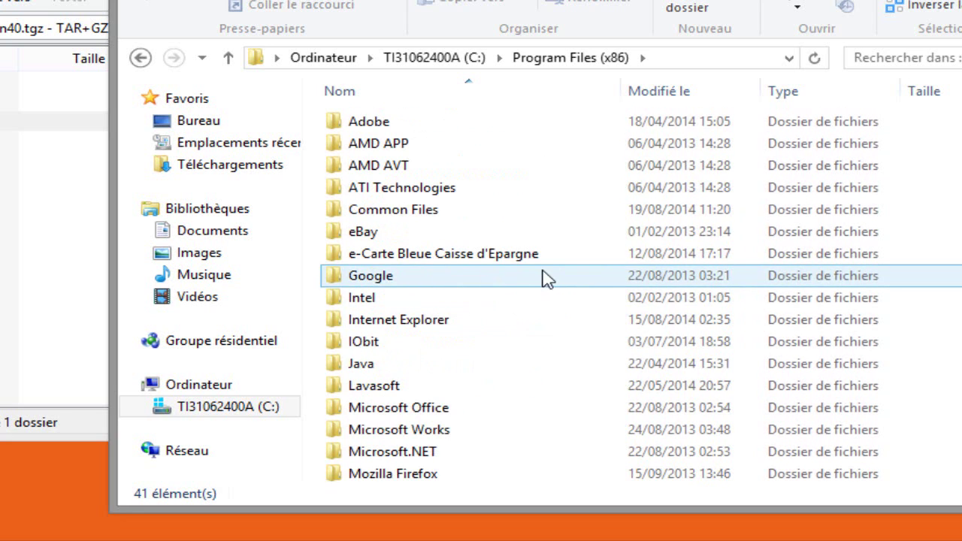
mouse_move(548, 274)
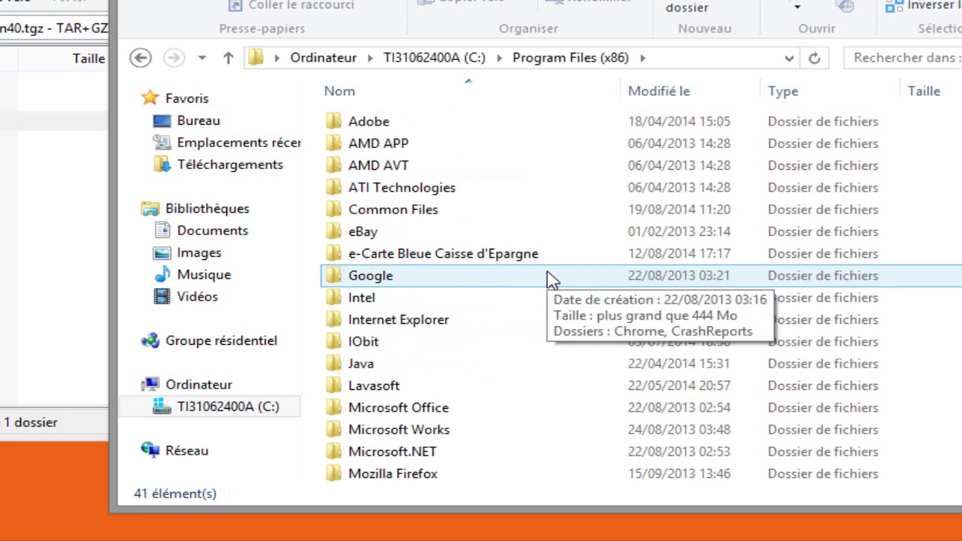
left_click(140, 59)
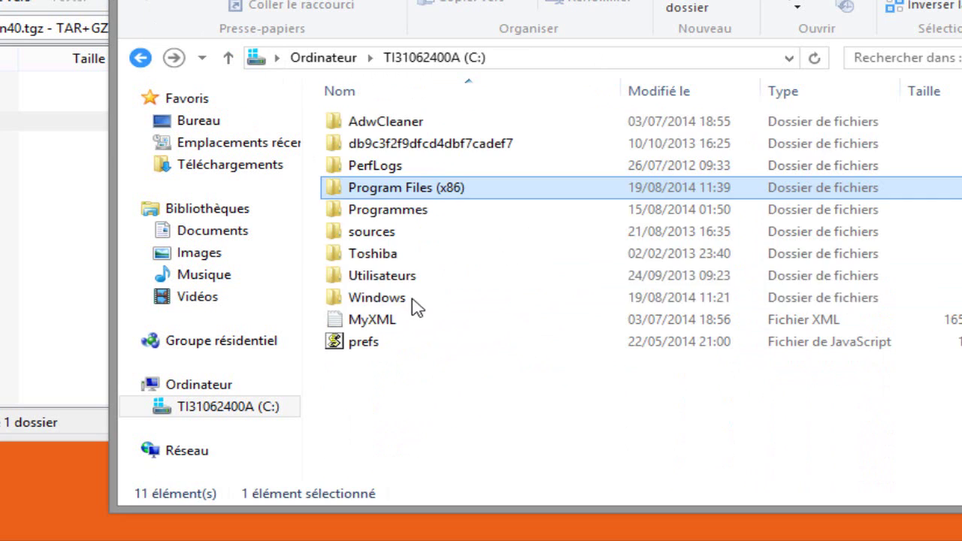
Step: Open the scenery folder of the FlightGear installation under Programmes
double_click(379, 210)
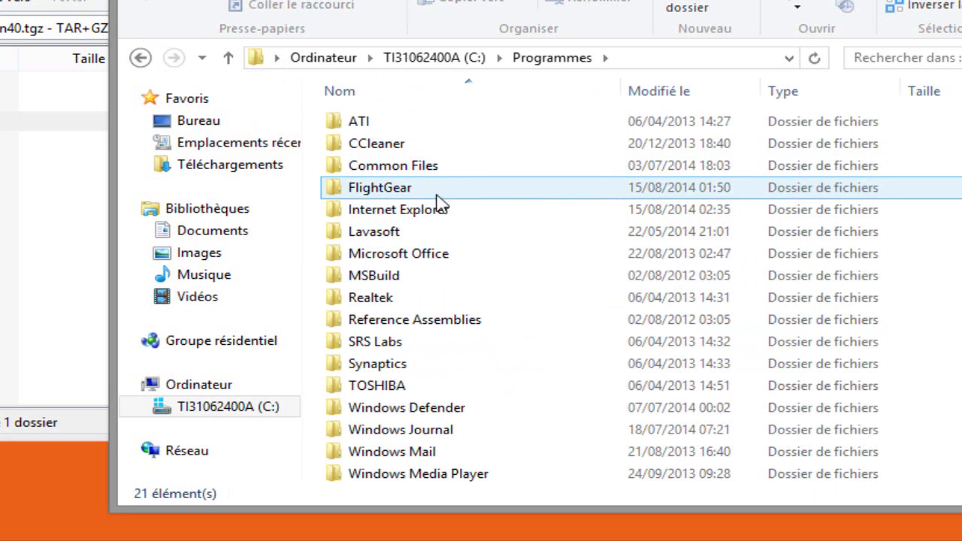
double_click(390, 197)
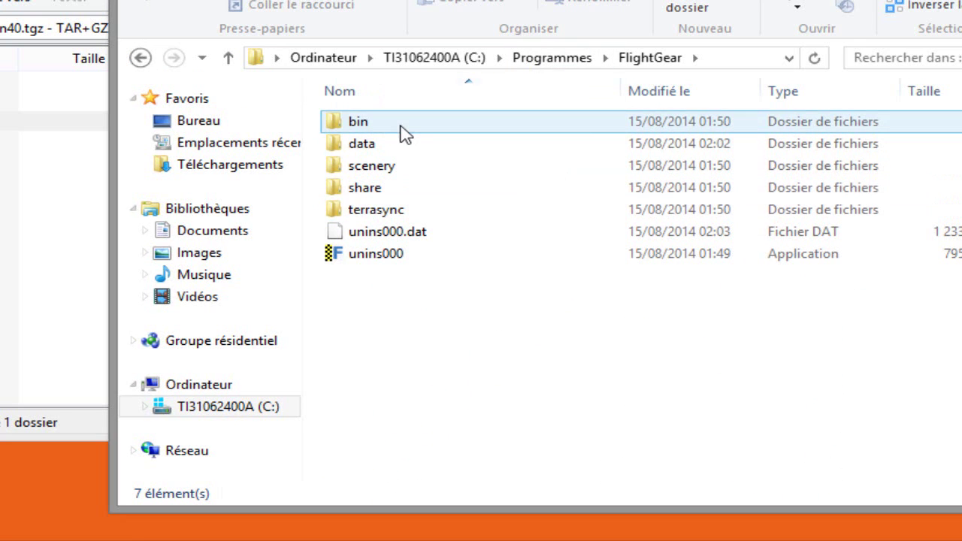
double_click(390, 183)
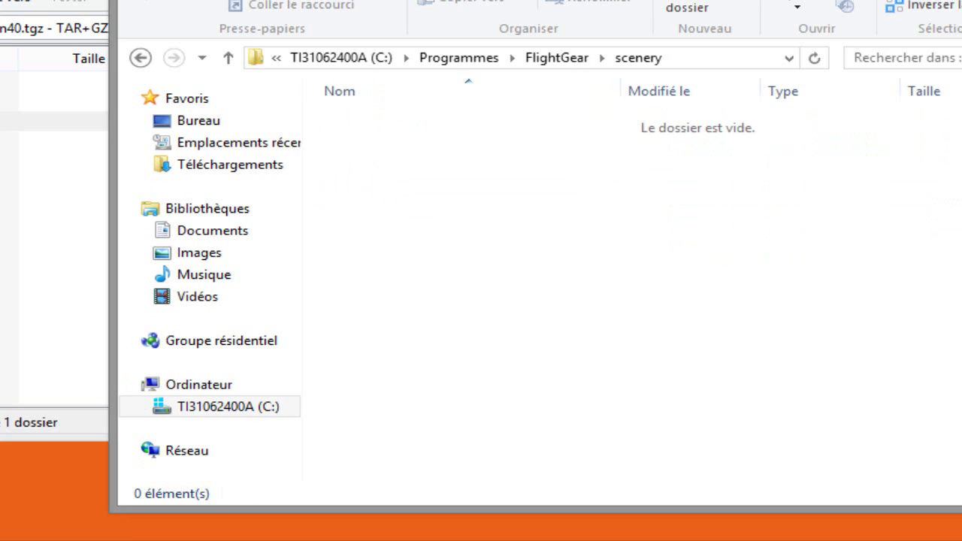
Step: Extract the Objects and Terrain folders from the w010n40.tgz archive into FlightGear's scenery folder
key("alt+Tab")
key("shift+Up")
left_click_drag(8, 1, 905, 0)
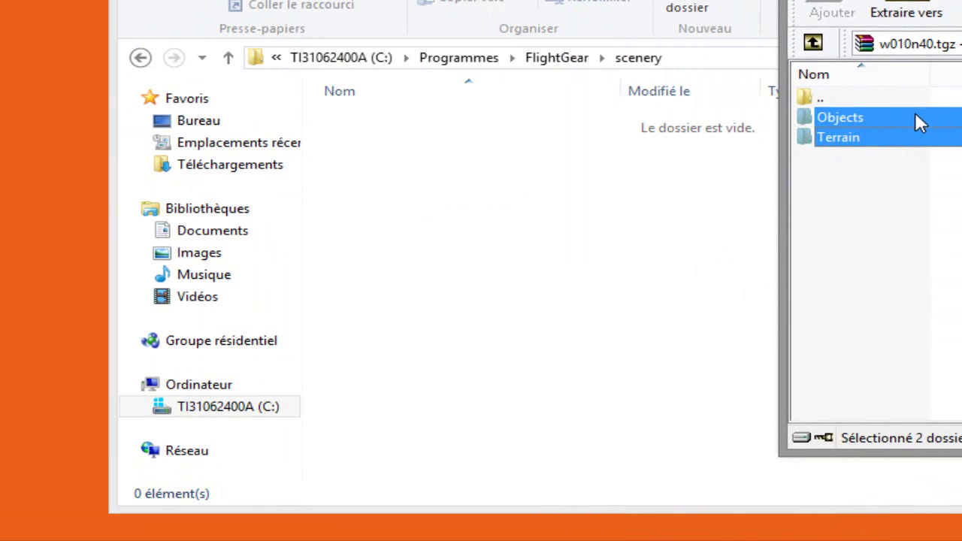
left_click_drag(921, 124, 451, 164)
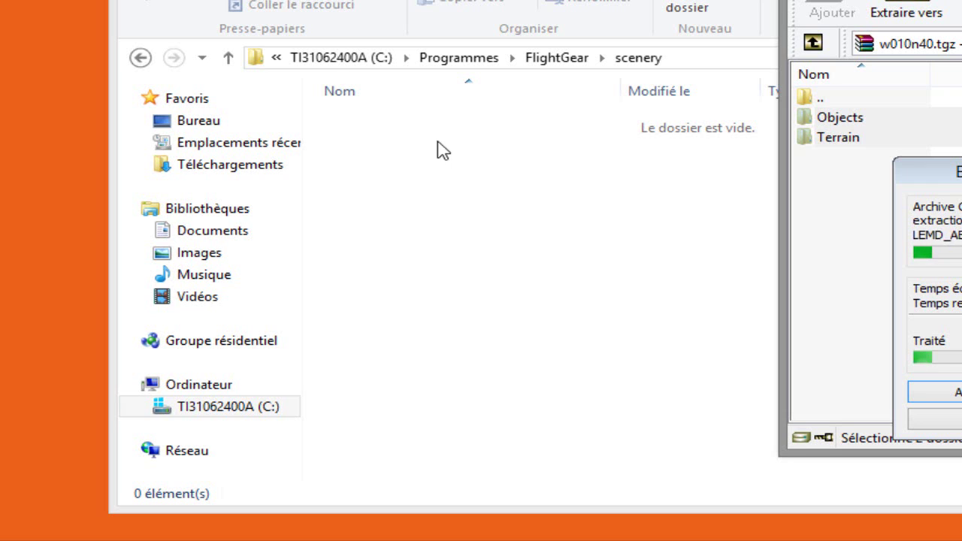
mouse_move(935, 175)
left_mouse_down()
mouse_move(787, 184)
mouse_move(919, 178)
left_mouse_up()
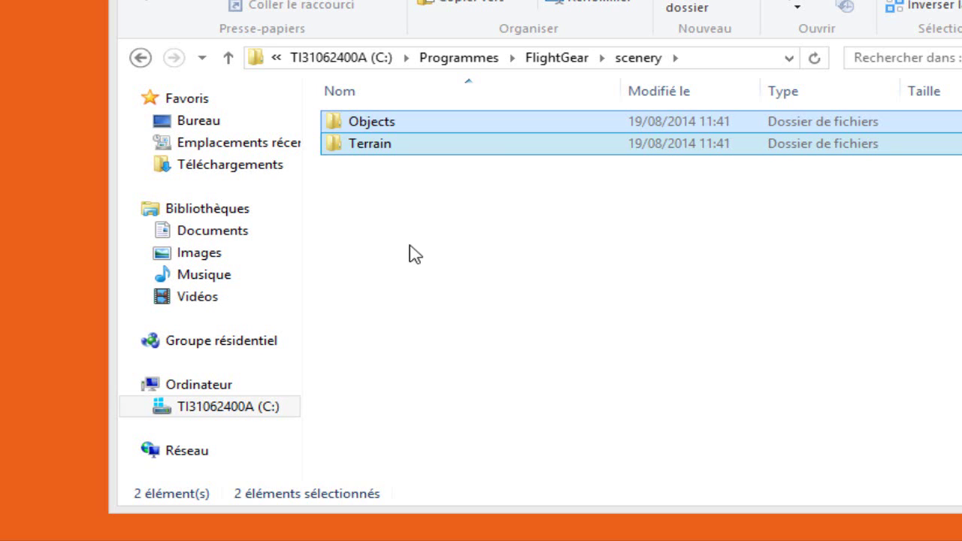
left_click(451, 179)
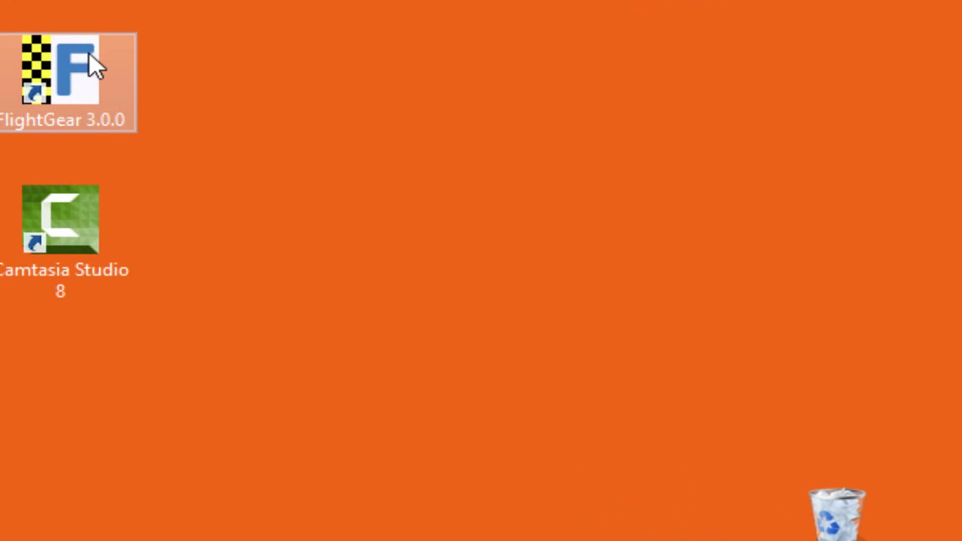
Step: Launch FlightGear 3.0.0 and preview the A6M2 Zero from the available aircraft
double_click(93, 52)
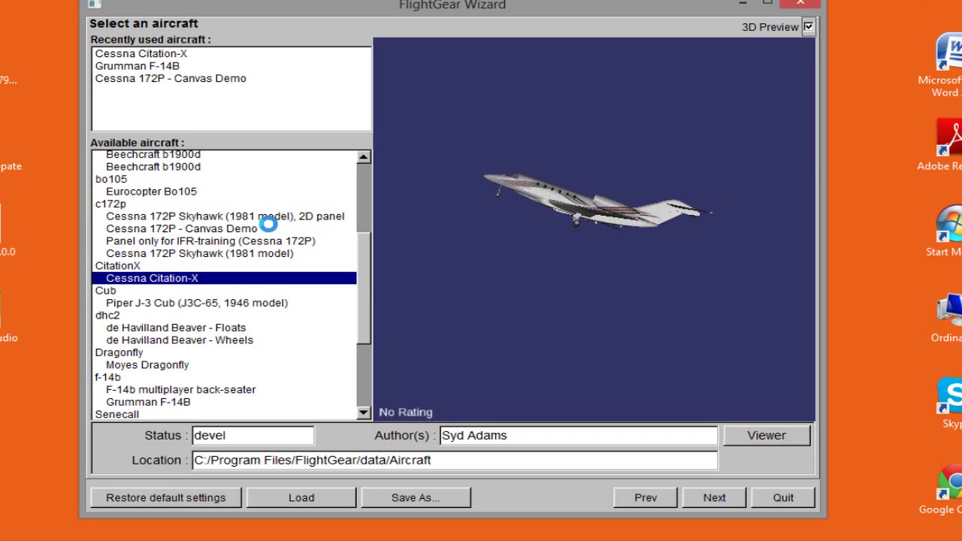
left_click_drag(366, 272, 371, 184)
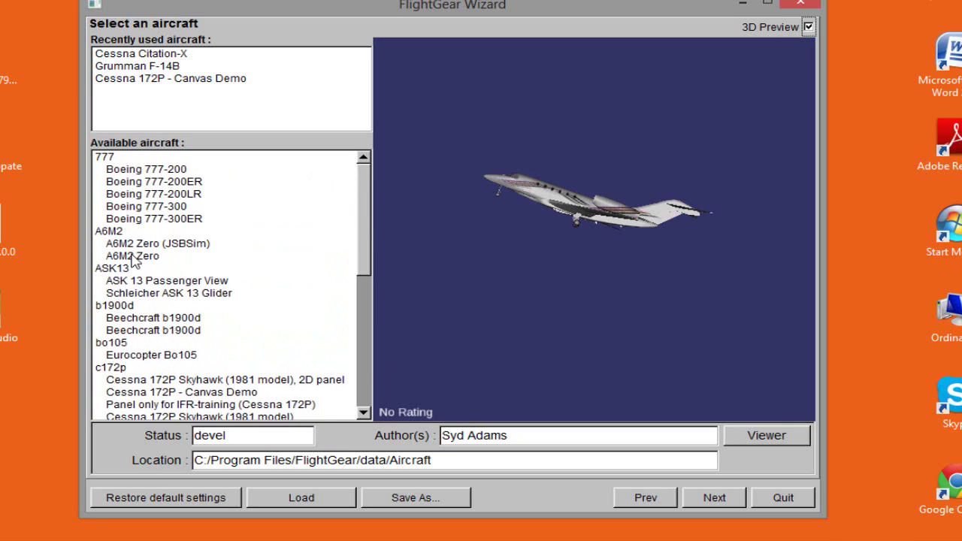
left_click(150, 256)
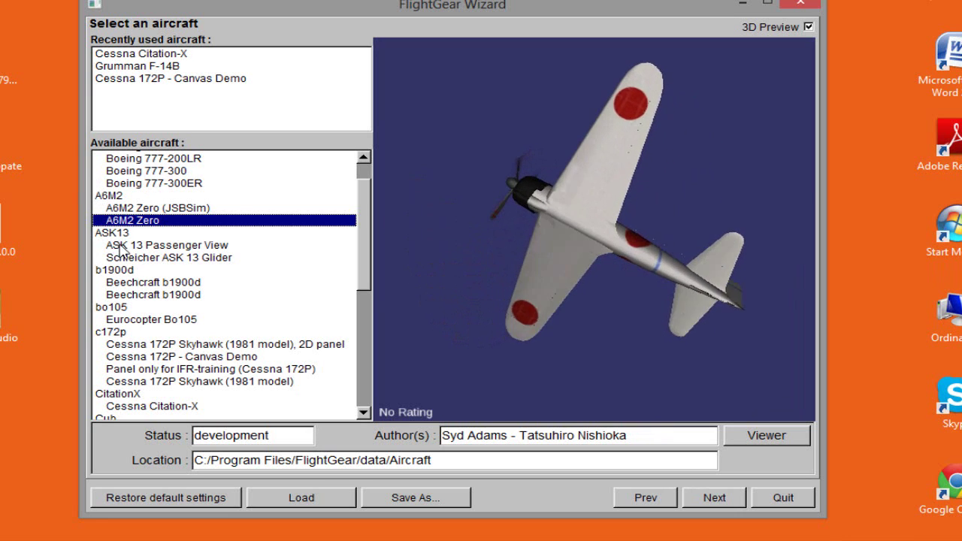
Step: Preview the Schleicher ASK 13 Glider, the second Beechcraft b1900d from another angle, and the Eurocopter Bo105
left_click(132, 258)
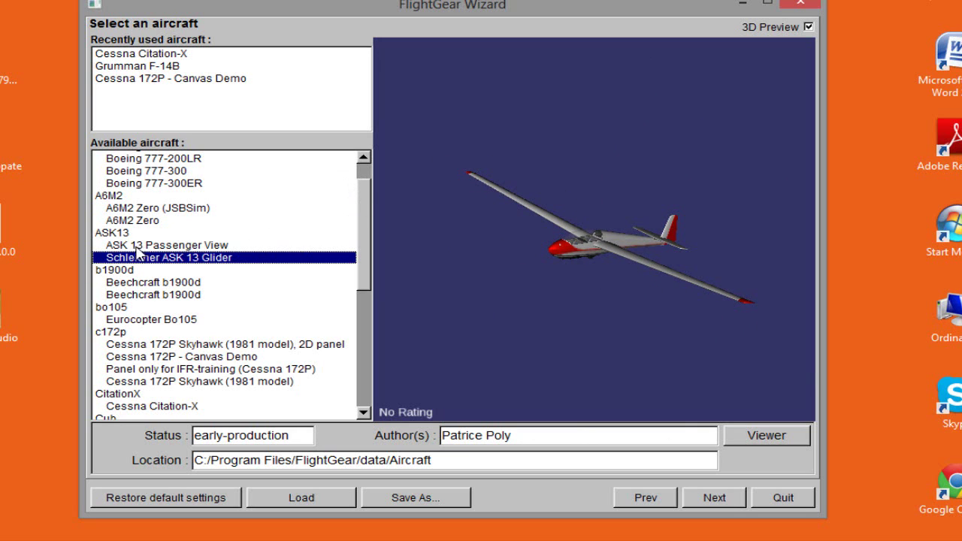
left_click(159, 295)
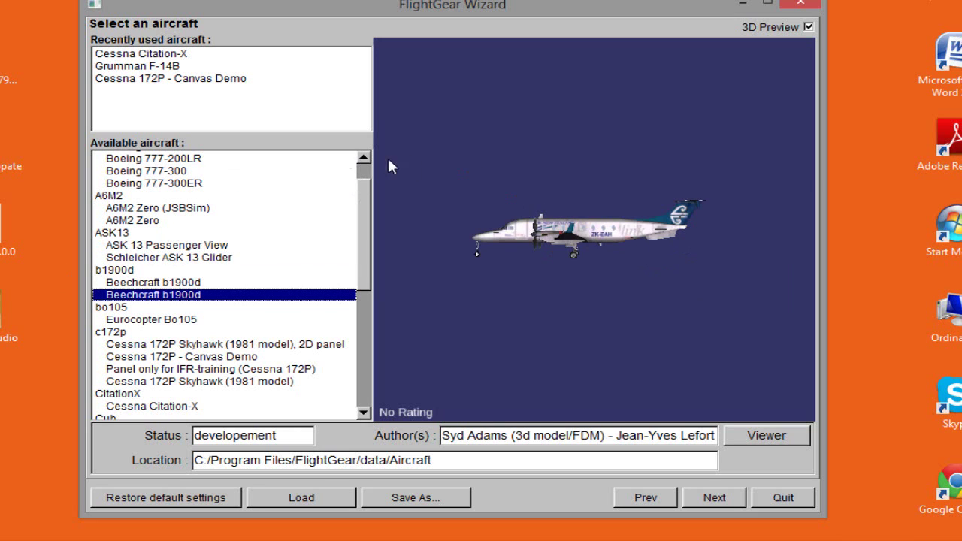
left_click_drag(541, 248, 645, 192)
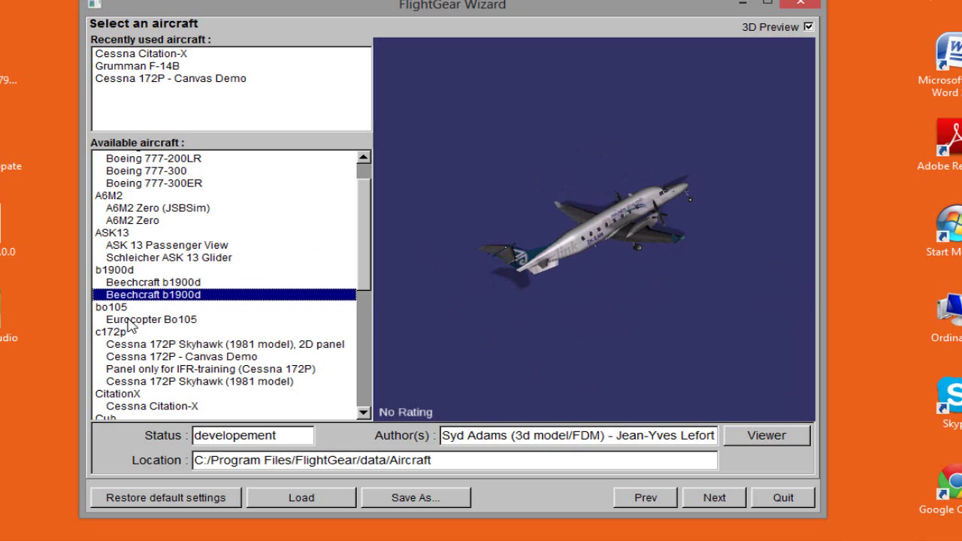
left_click(130, 321)
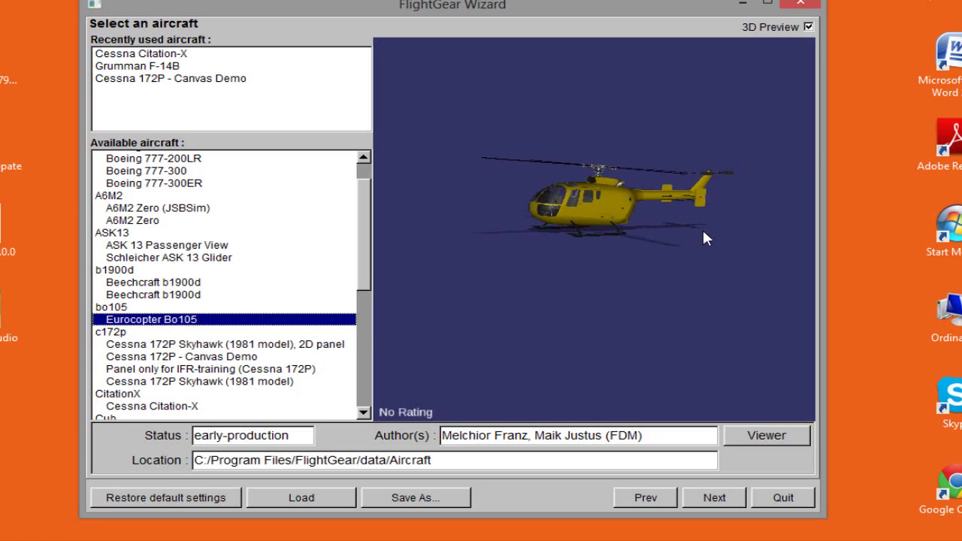
Step: Rotate the Eurocopter Bo105 preview to see other angles, and preview the Cessna Citation-X the same way
left_click_drag(577, 244, 579, 205)
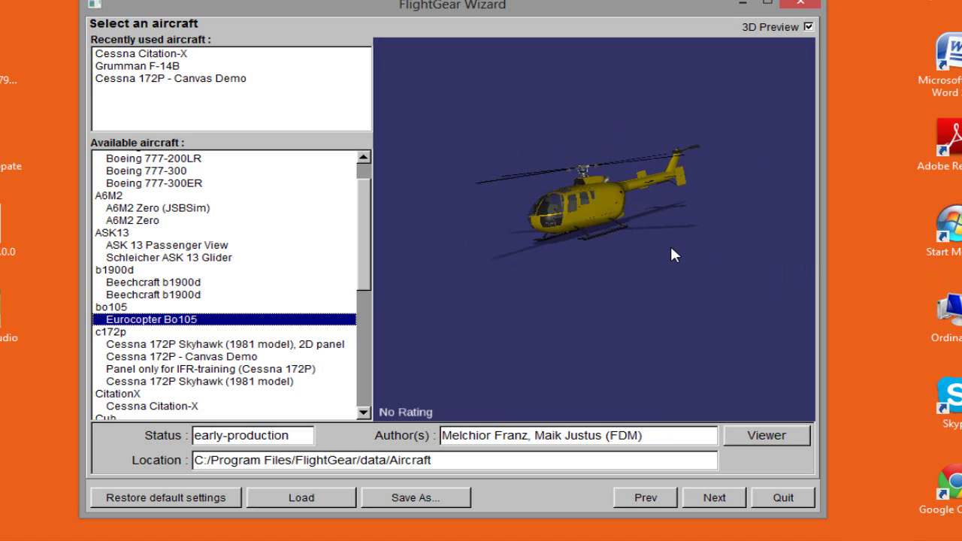
mouse_move(569, 215)
left_mouse_down()
mouse_move(623, 224)
mouse_move(670, 208)
mouse_move(669, 148)
mouse_move(687, 247)
mouse_move(722, 252)
mouse_move(553, 220)
left_mouse_up()
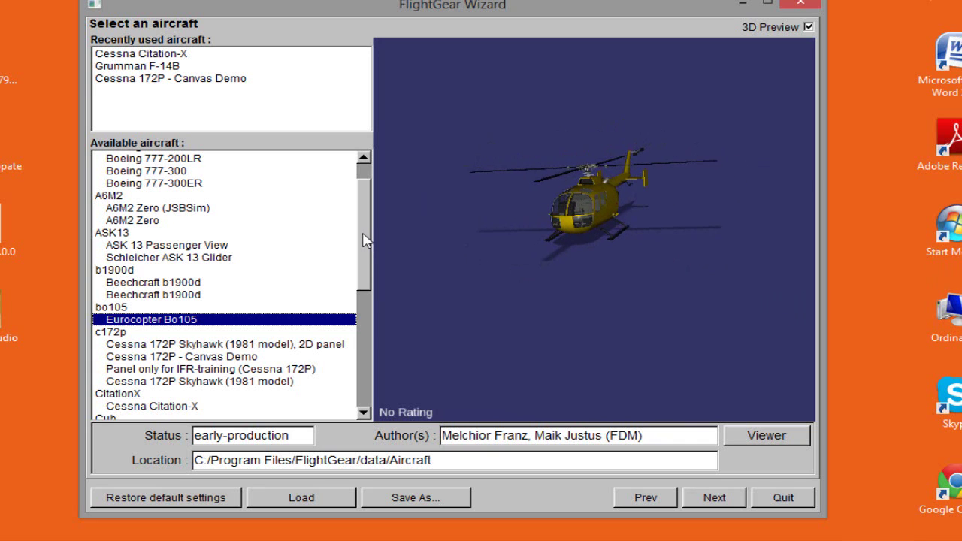
scroll(370, 248, "down", 2)
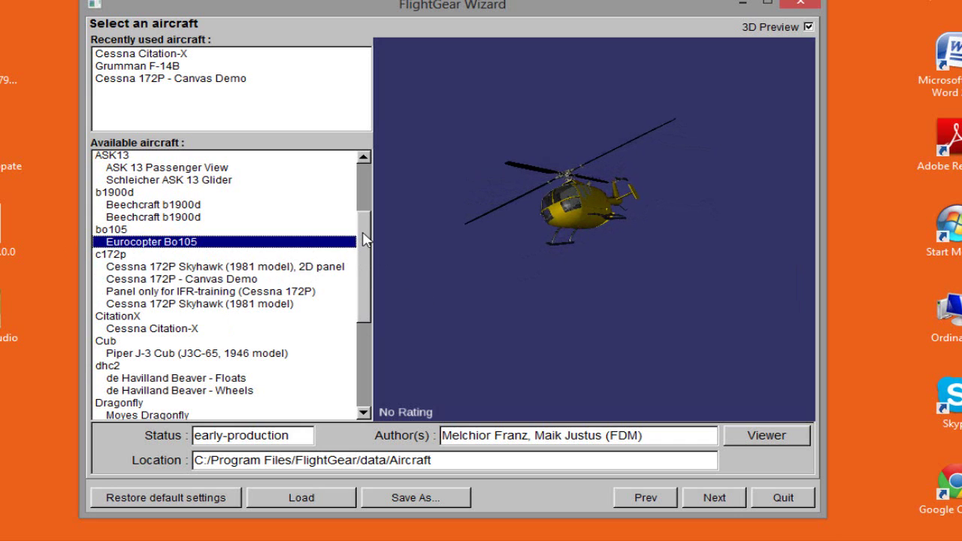
left_click_drag(364, 238, 368, 268)
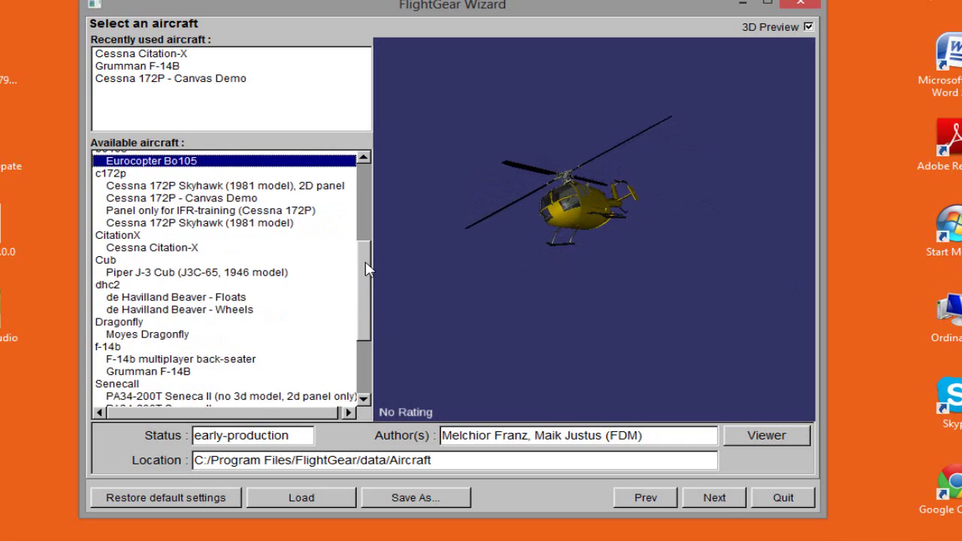
left_click(160, 248)
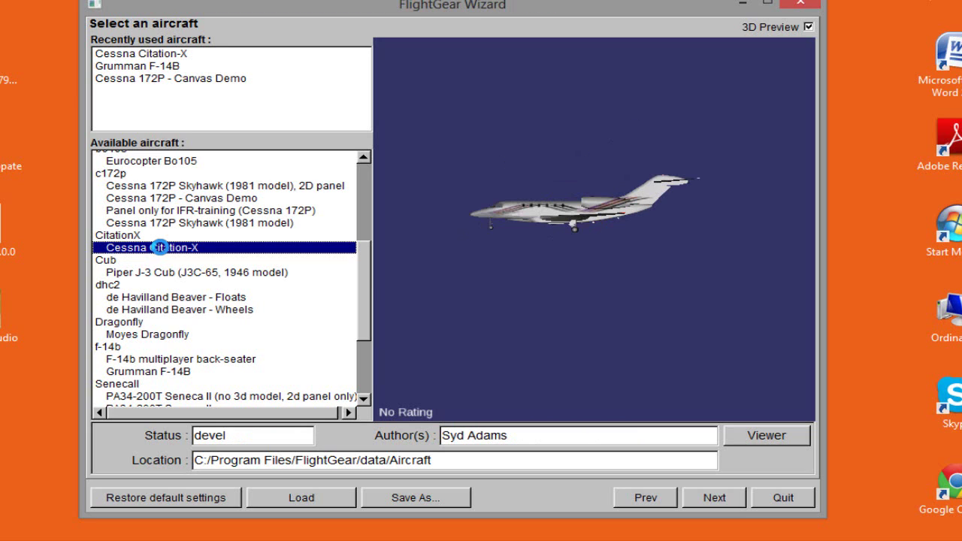
left_click_drag(609, 217, 717, 181)
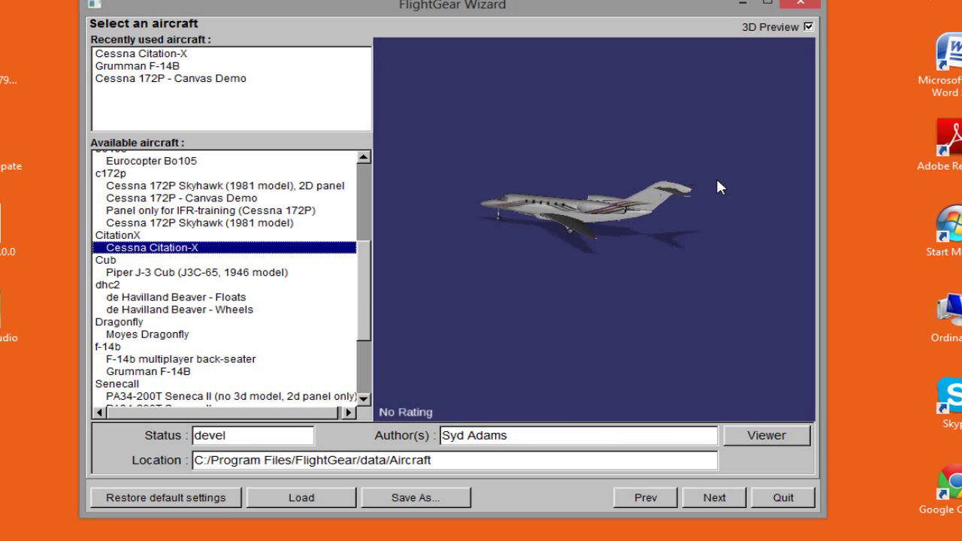
Step: Preview the Piper J-3 Cub (J3C-65, 1946 model) and the de Havilland Beaver - Wheels, rotating each 3D model
left_click(137, 272)
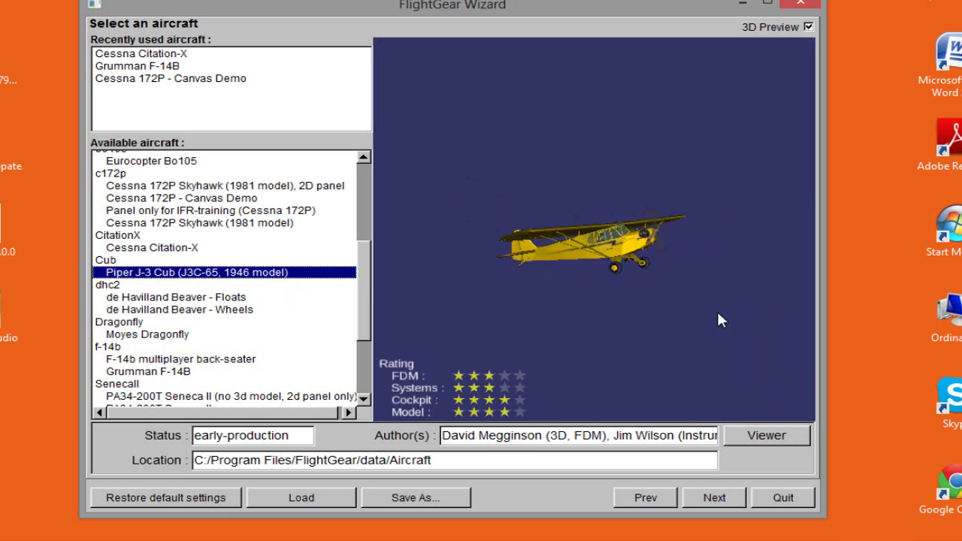
left_click_drag(569, 159, 481, 212)
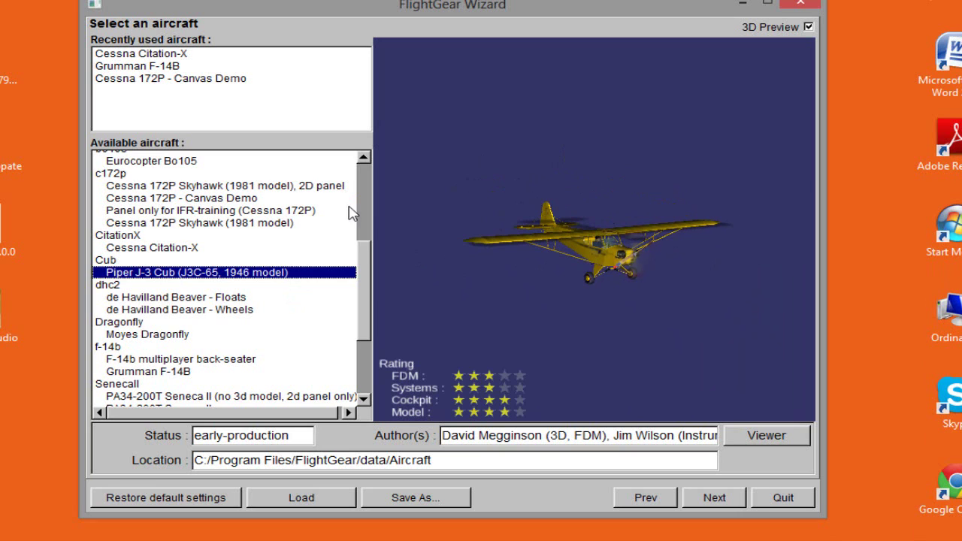
left_click_drag(370, 258, 369, 280)
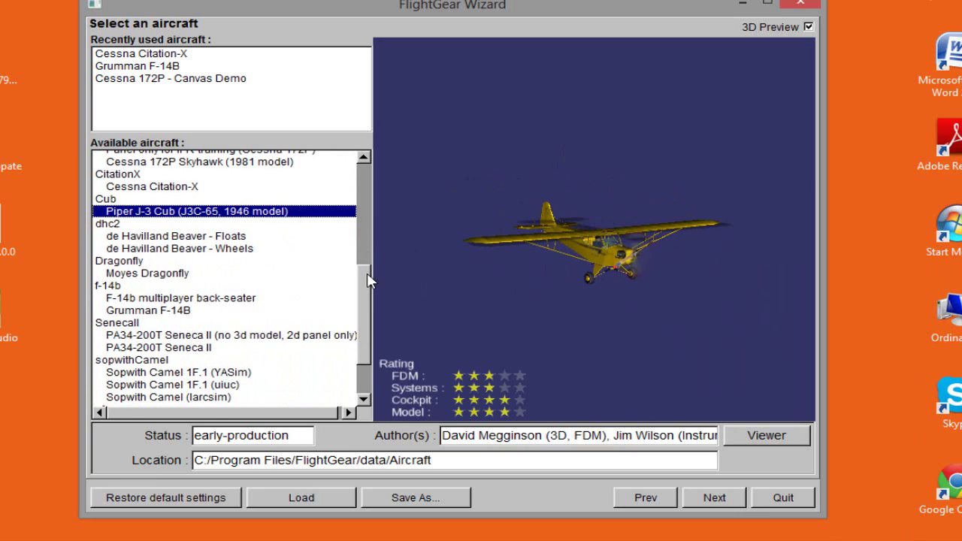
left_click(160, 250)
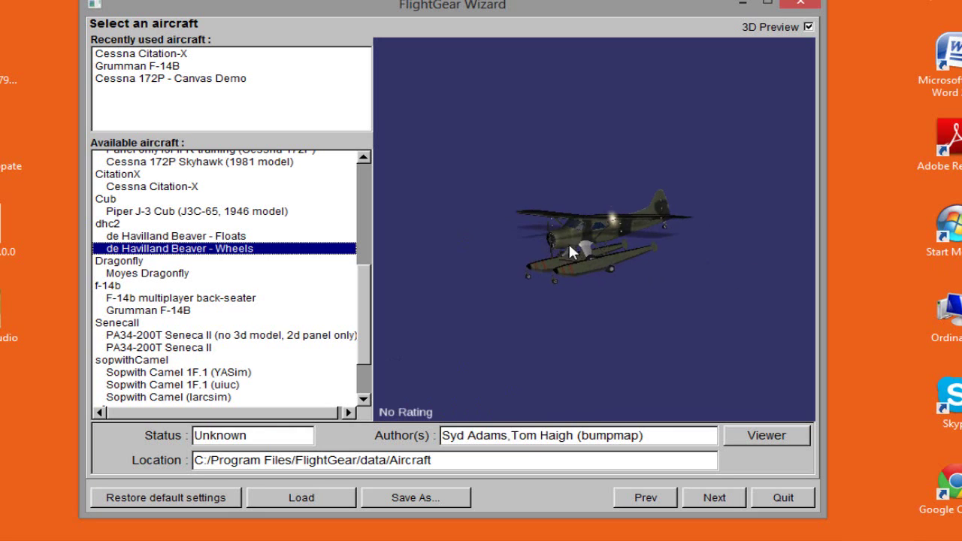
left_click_drag(668, 329, 496, 212)
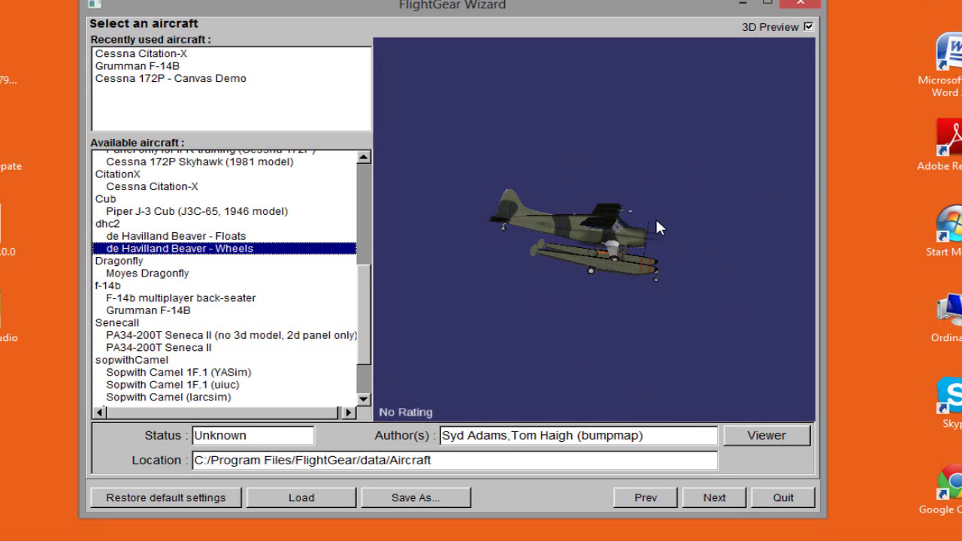
left_click_drag(656, 221, 640, 208)
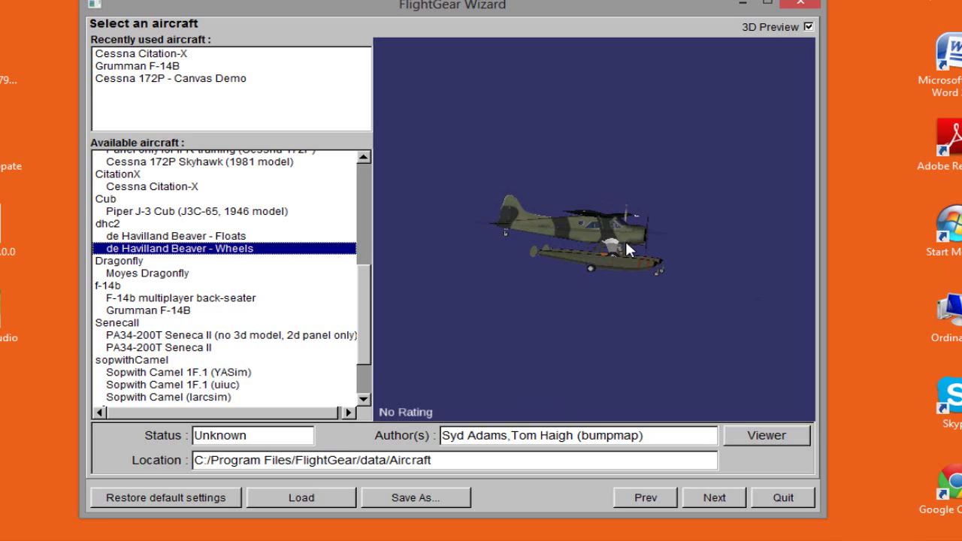
left_click_drag(627, 242, 556, 260)
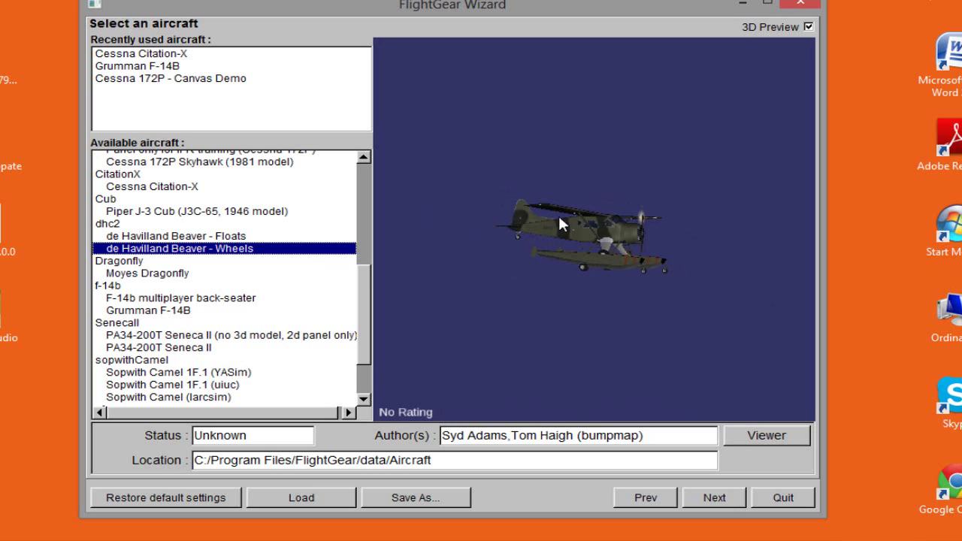
Step: Preview the Moyes Dragonfly and rotate its model to view the aircraft and towed banner from both sides
left_click(130, 275)
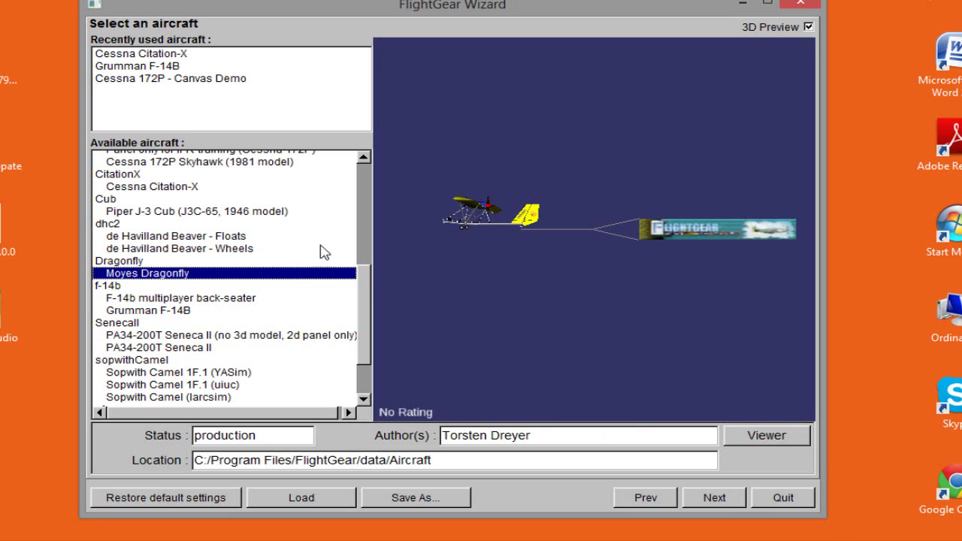
left_click_drag(506, 237, 740, 239)
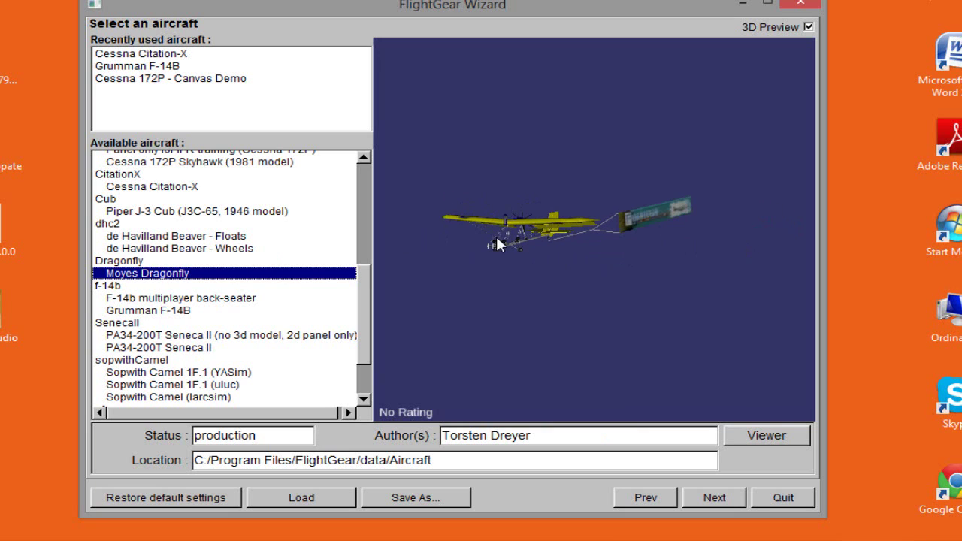
left_click_drag(498, 242, 689, 221)
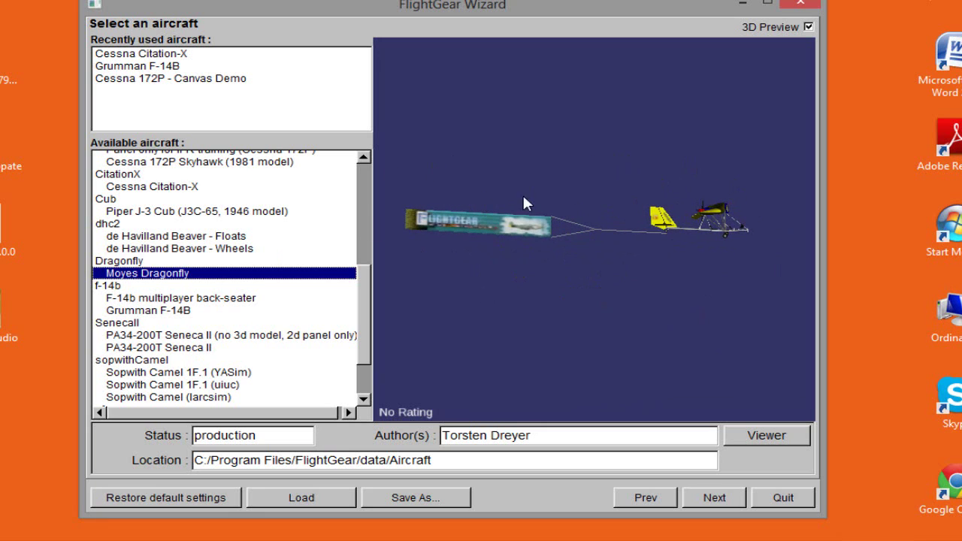
left_click_drag(711, 253, 685, 235)
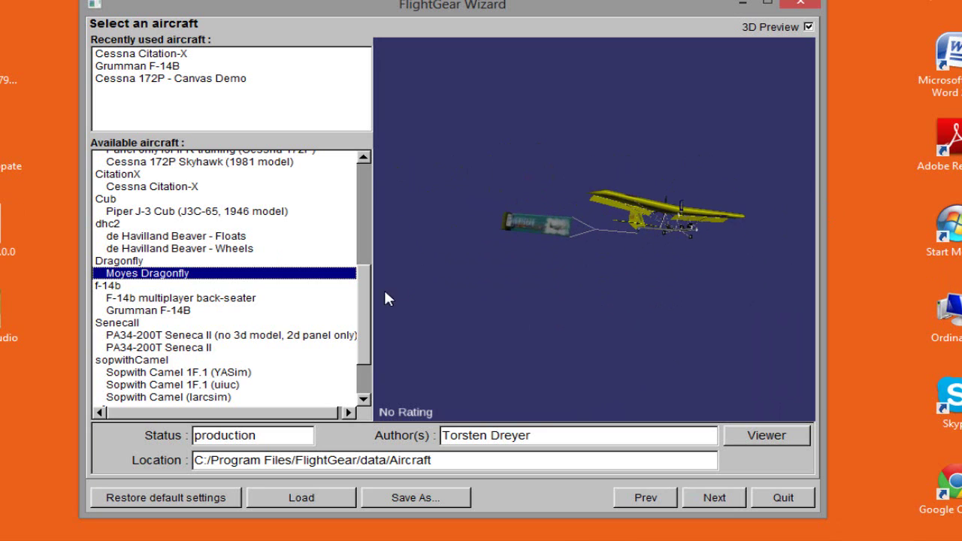
Step: Preview the Grumman F-14B and rotate its 3D model to inspect it from the front
scroll(372, 312, "down", 3)
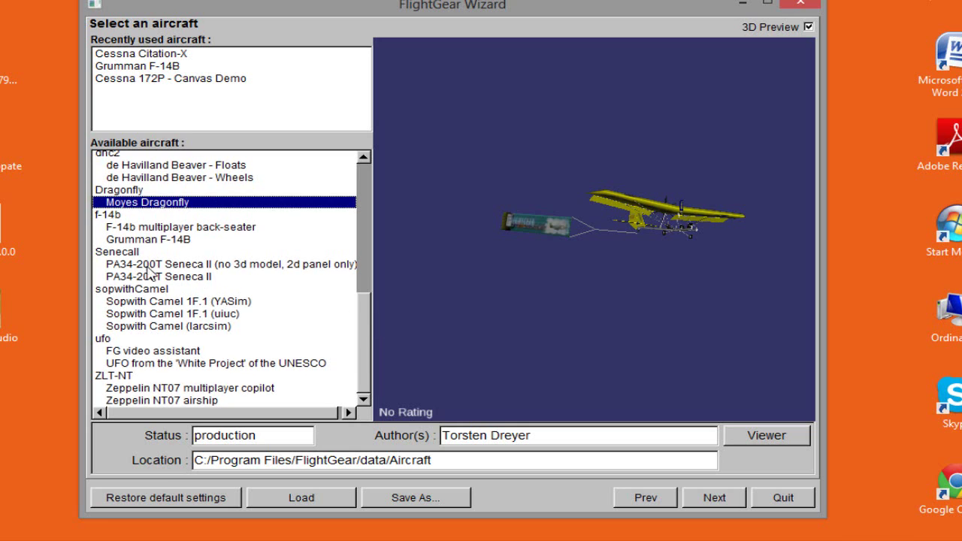
left_click(128, 241)
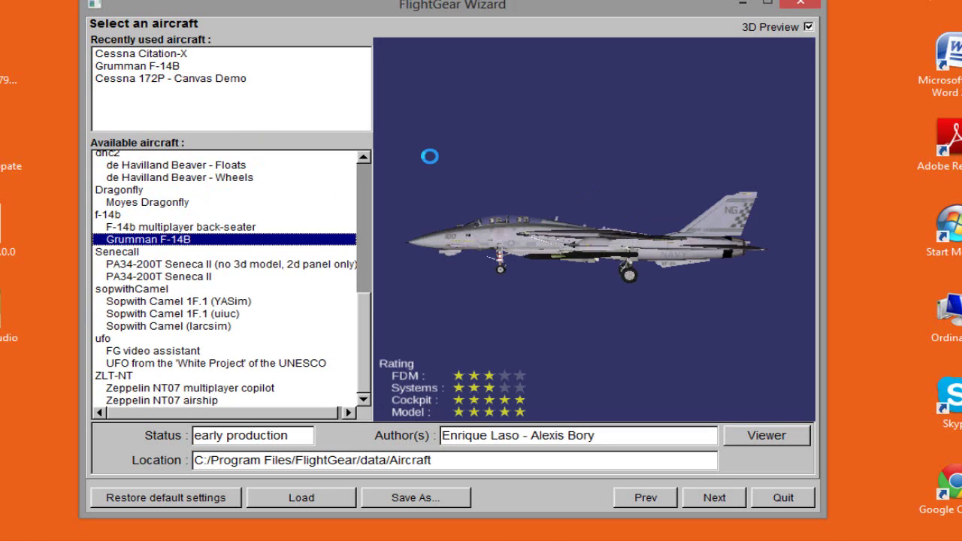
left_click_drag(657, 335, 524, 200)
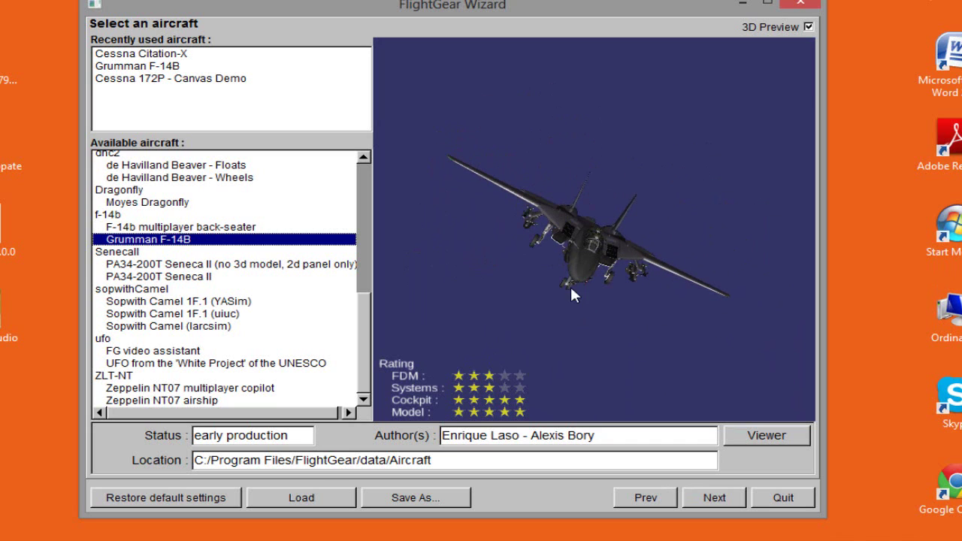
left_click_drag(571, 288, 557, 264)
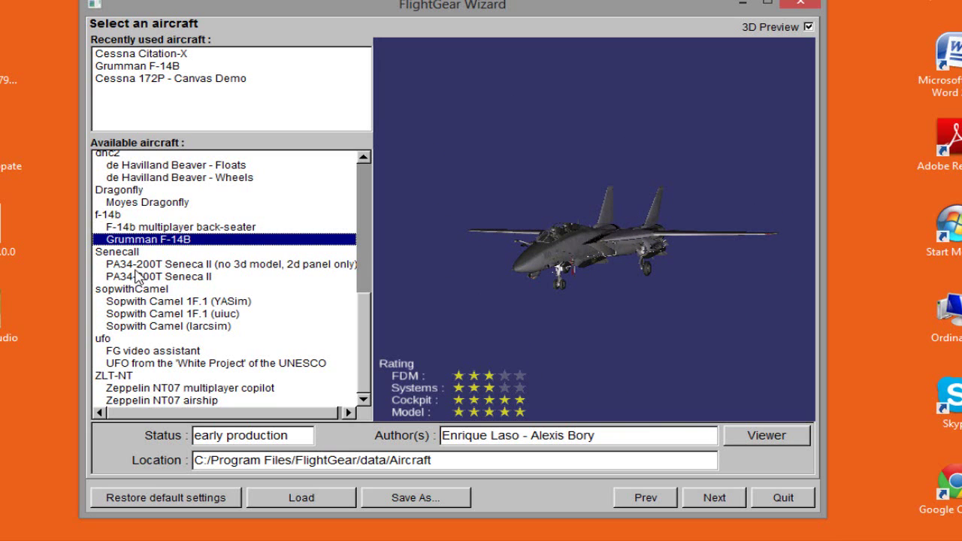
Step: Preview the PA34-200T Seneca II with the 3D model and rotate it to different front views
left_click(160, 277)
left_click_drag(519, 254, 705, 260)
left_click_drag(628, 279, 718, 276)
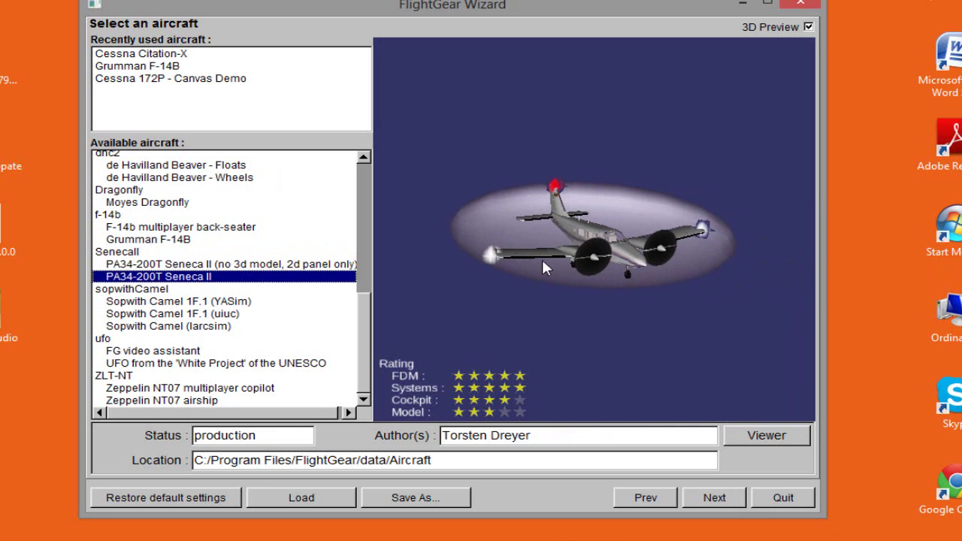
left_click_drag(543, 262, 594, 218)
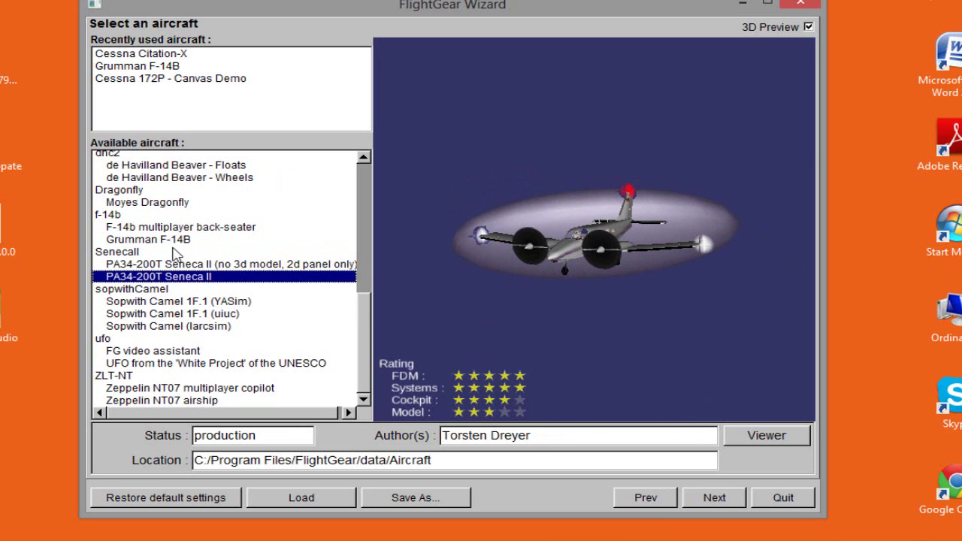
Step: Preview the Sopwith Camel (larcsim) and rotate the biplane to examine it from several angles
left_click(164, 327)
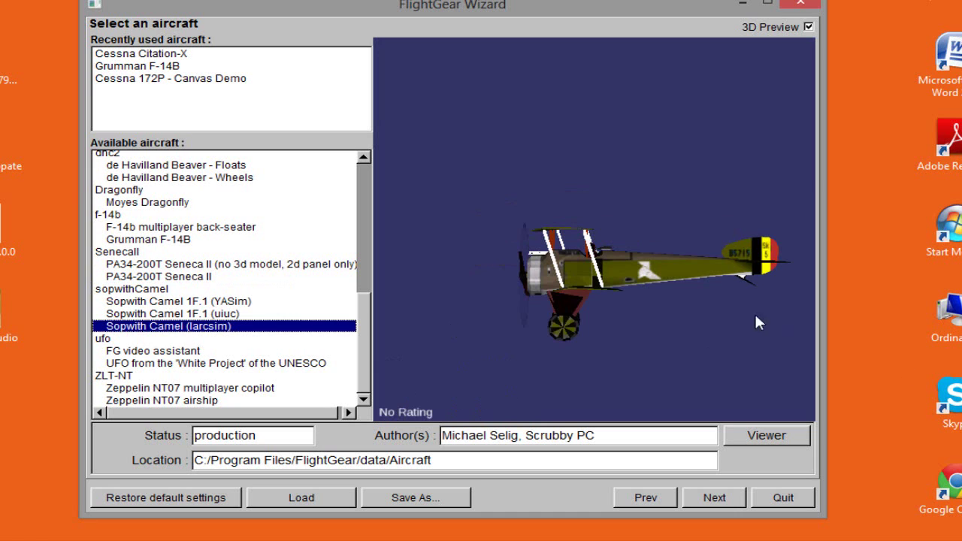
left_click_drag(583, 278, 554, 246)
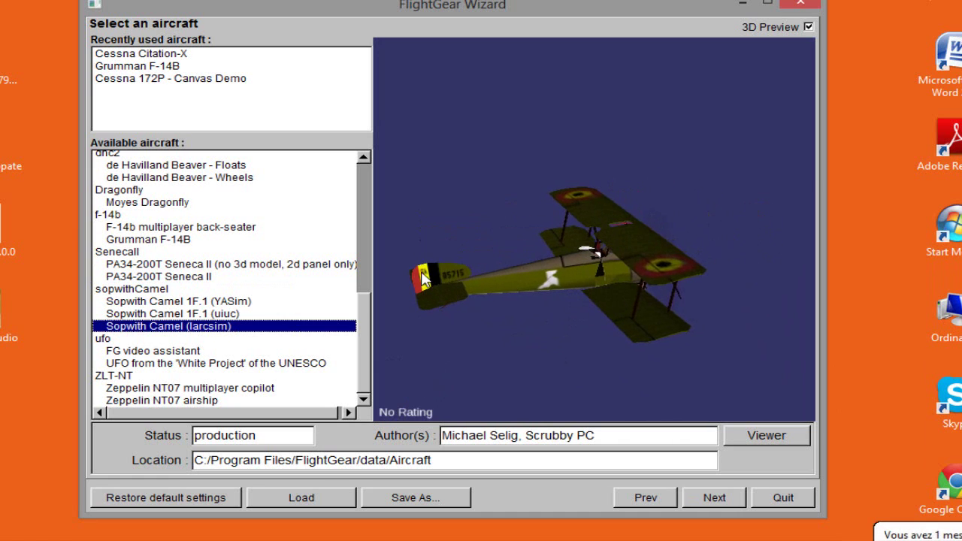
left_click_drag(564, 306, 555, 246)
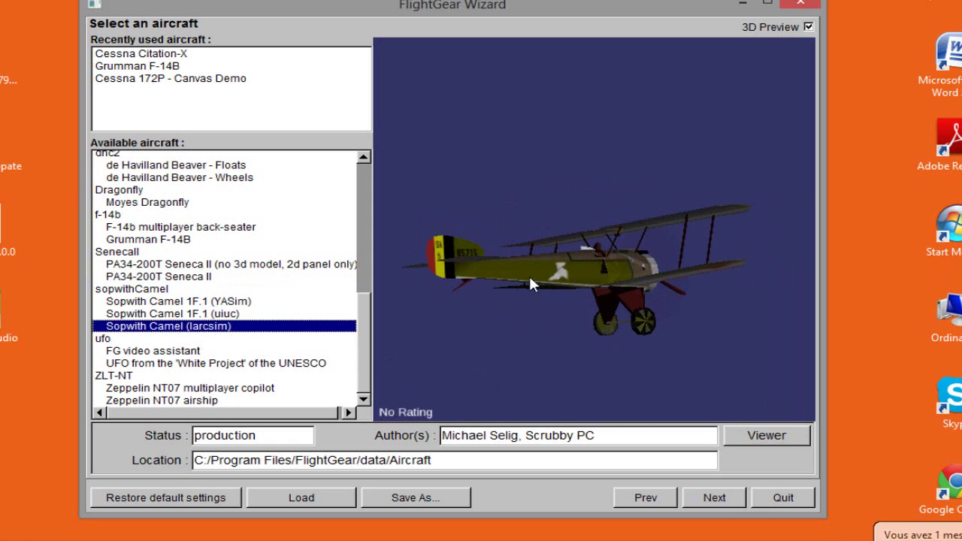
left_click_drag(530, 279, 676, 251)
left_click_drag(543, 200, 575, 329)
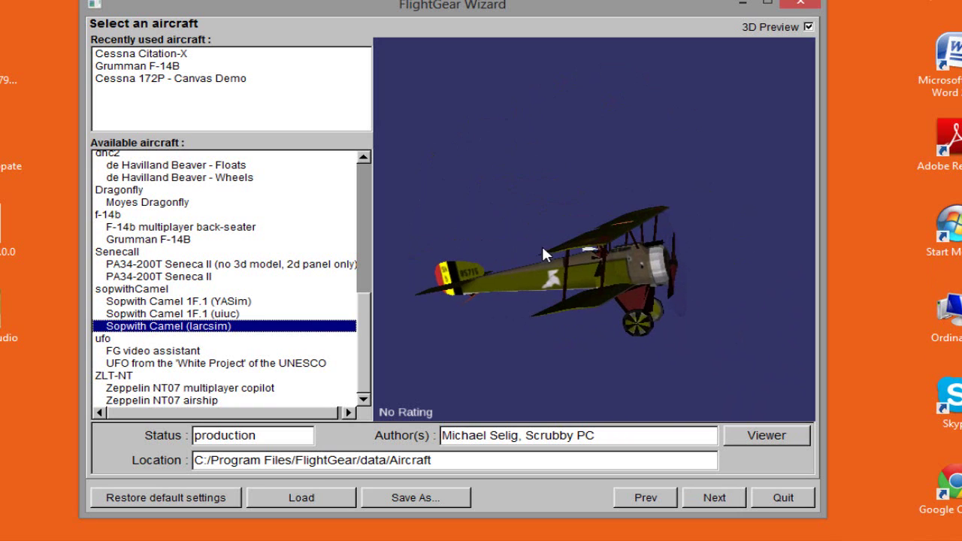
left_click_drag(542, 254, 690, 317)
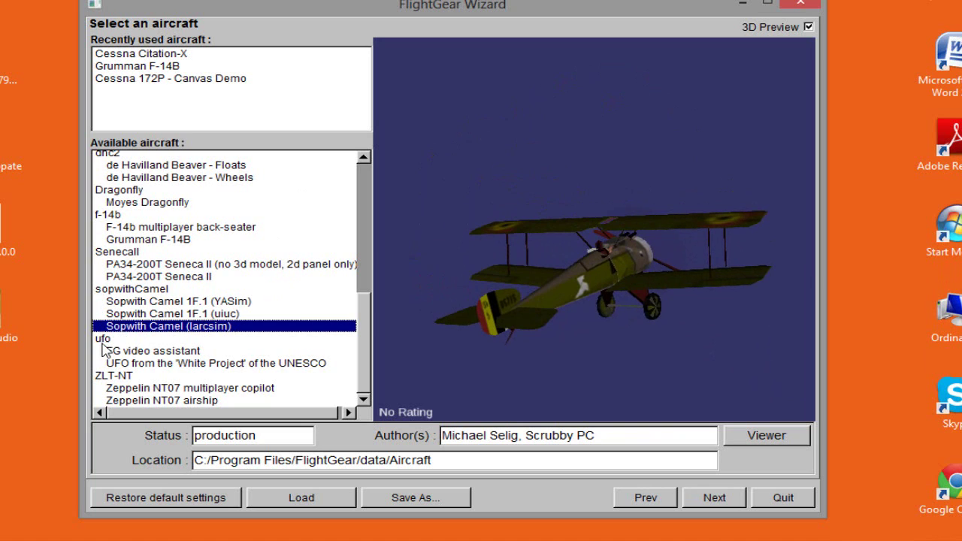
Step: Preview the UFO from the 'White Project' of the UNESCO and rotate its 3D model
left_click(138, 364)
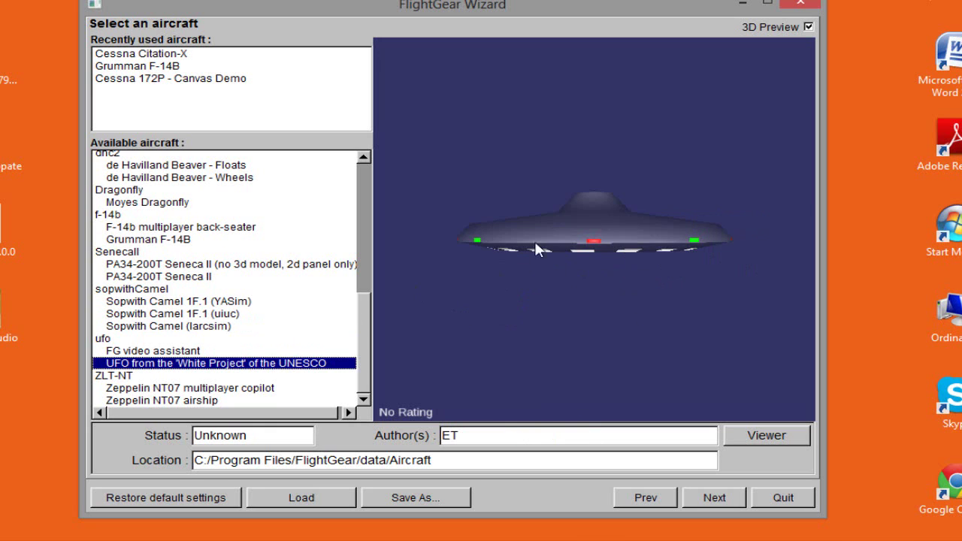
left_click_drag(569, 311, 585, 269)
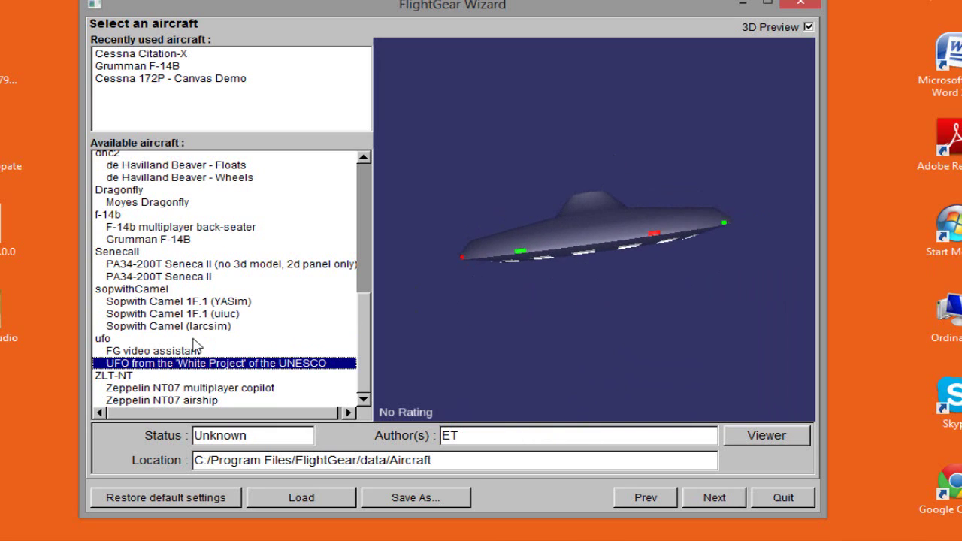
left_click_drag(584, 226, 618, 260)
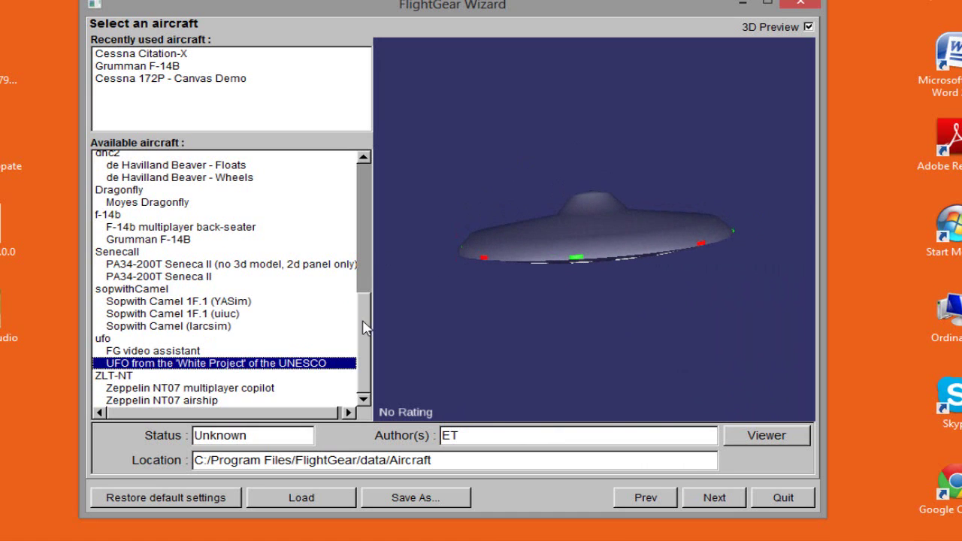
left_click_drag(502, 247, 604, 191)
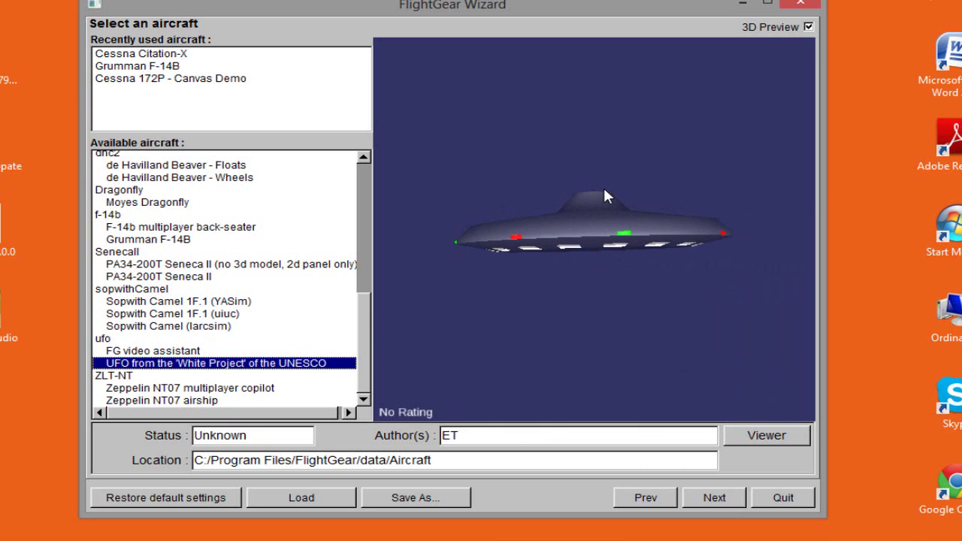
Step: Preview the Zeppelin NT07 airship and rotate its model to view it from the front at an angle
left_click(186, 401)
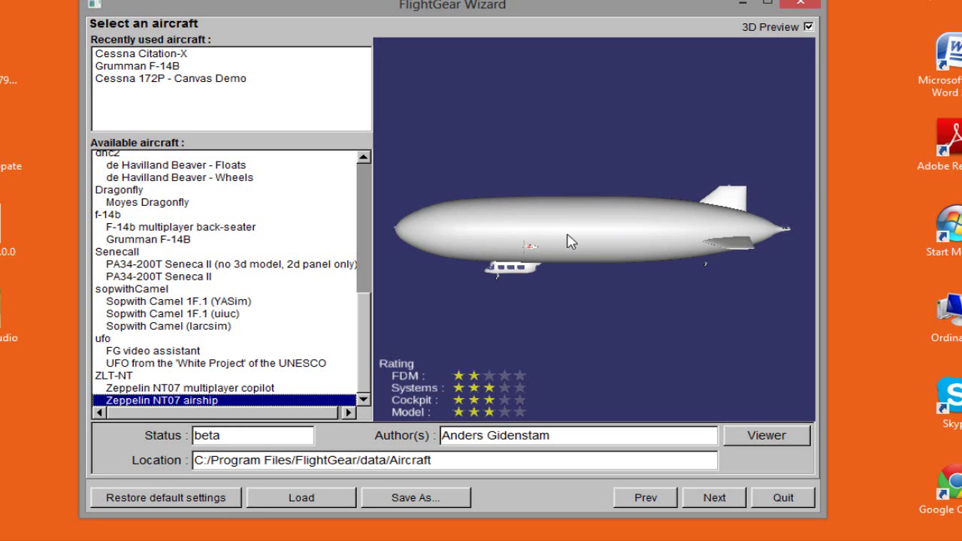
left_click_drag(557, 245, 474, 309)
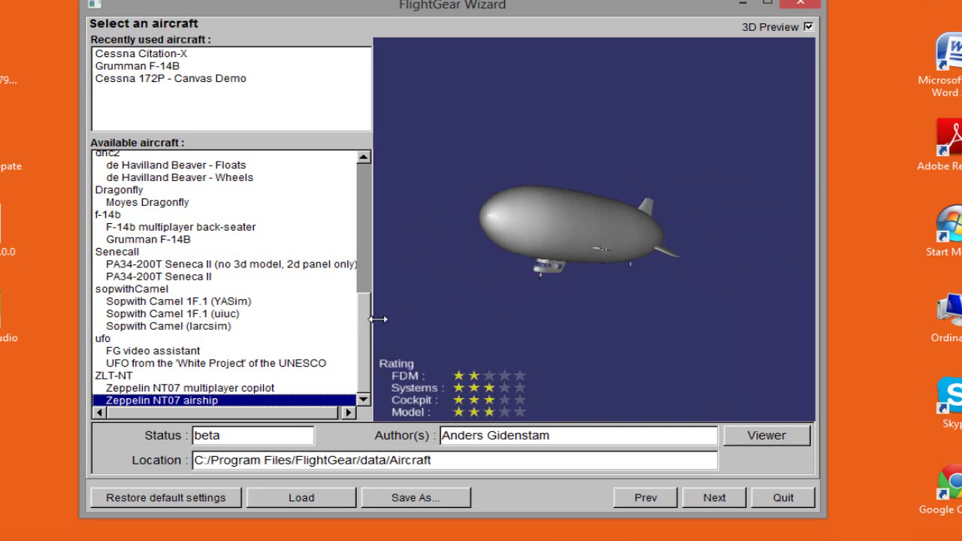
left_click_drag(369, 319, 360, 255)
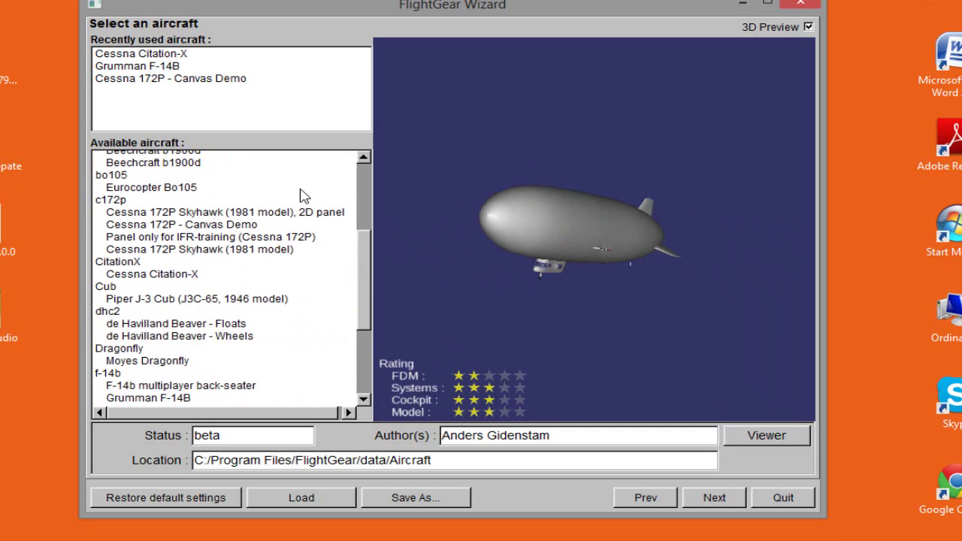
Step: Choose the Cessna 172P - Canvas Demo, rotate its 3D preview, and continue to the location selection
left_click(218, 227)
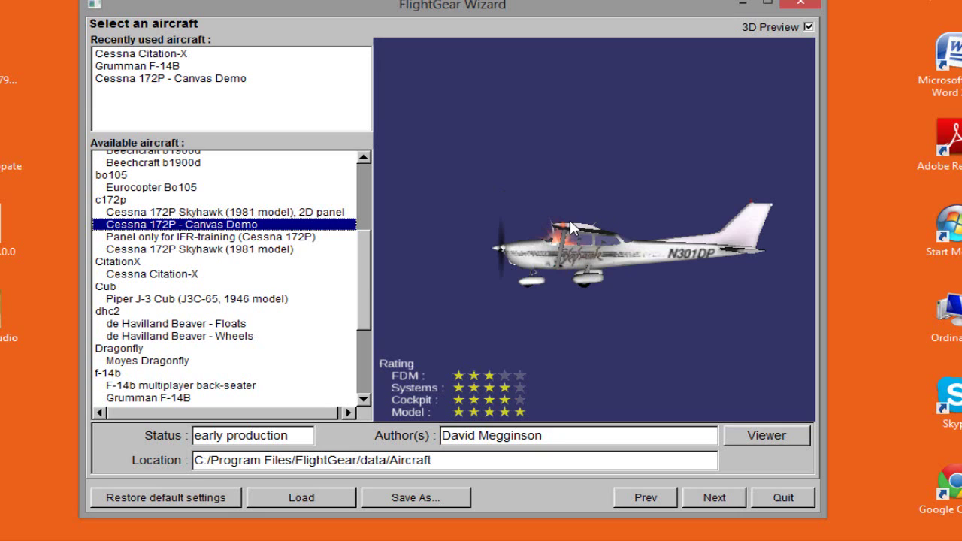
left_click_drag(530, 207, 710, 278)
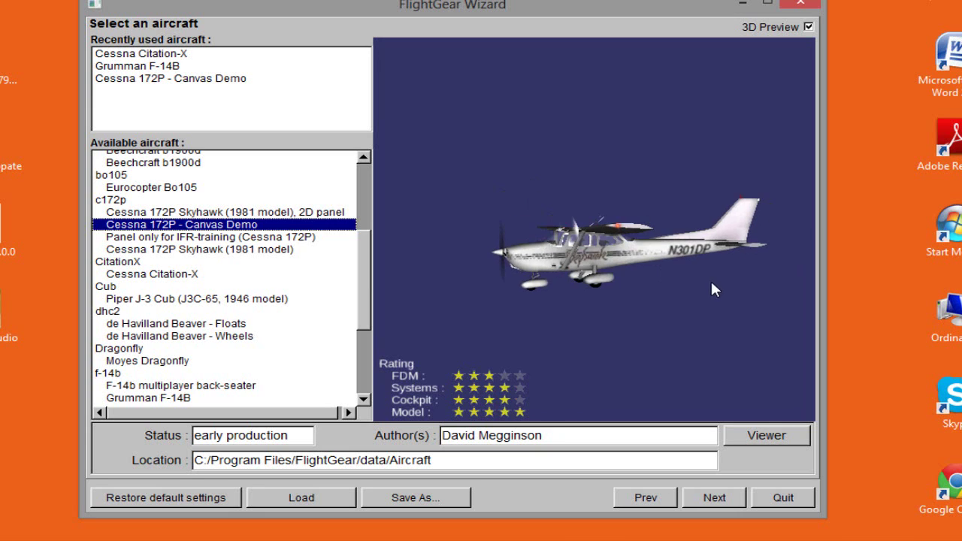
left_click_drag(700, 146, 465, 280)
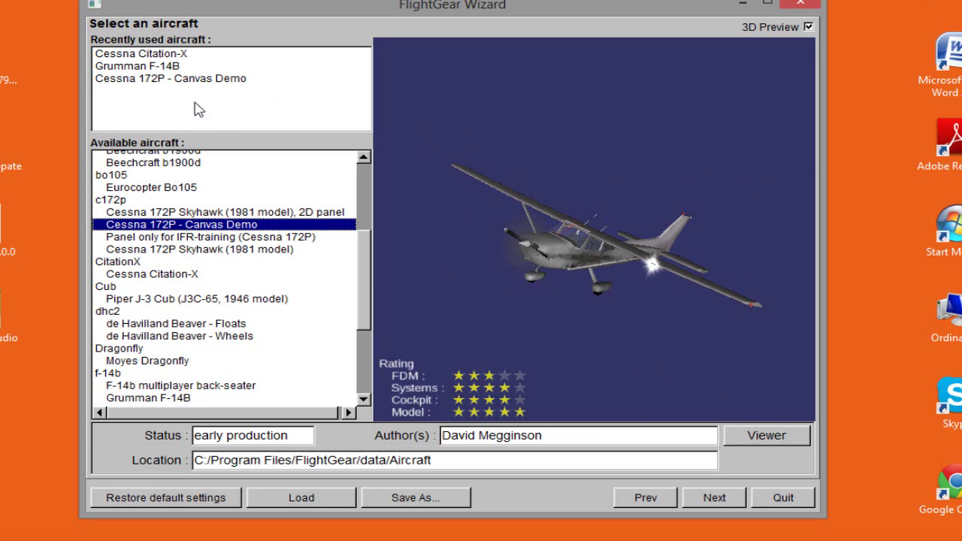
left_click_drag(369, 308, 362, 275)
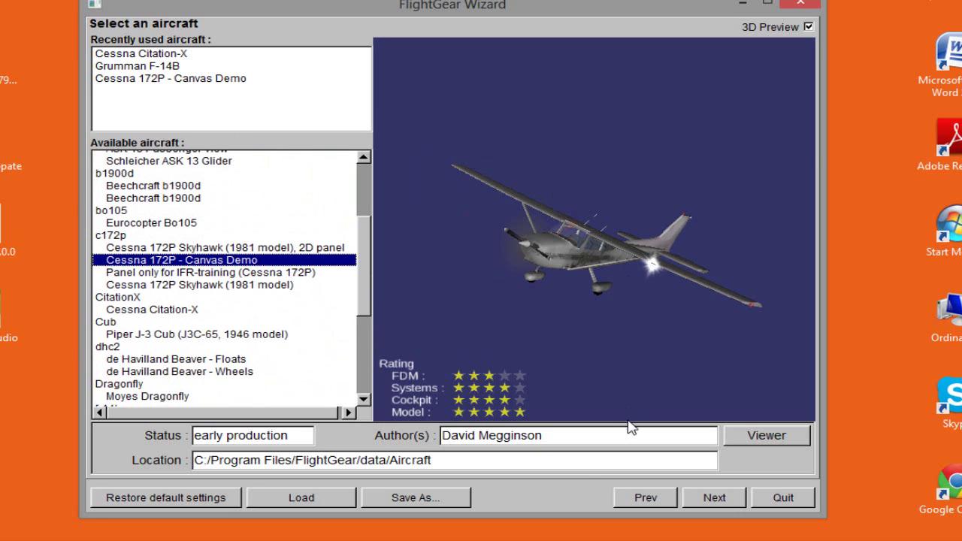
left_click(714, 498)
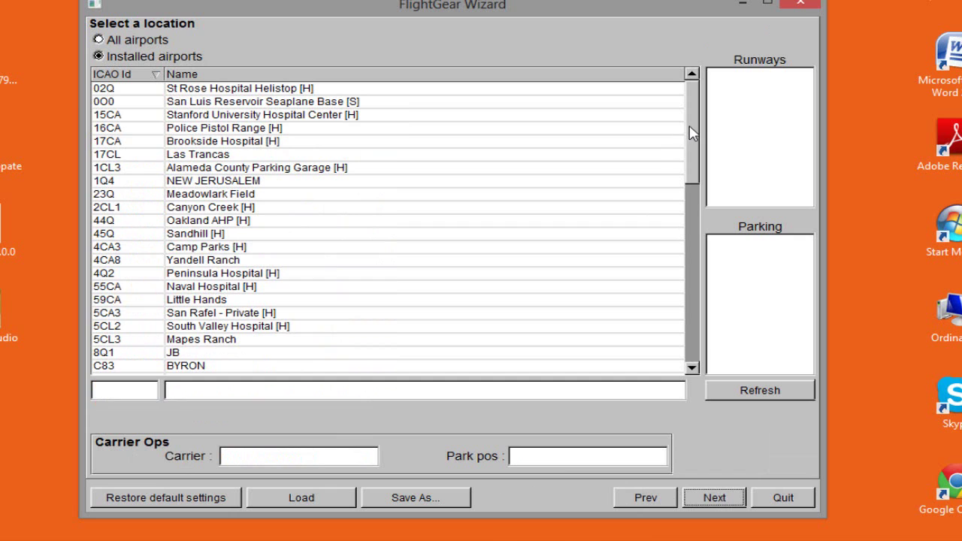
Step: Look through the installed airports by ICAO Id and name, and refresh the airport list
left_click_drag(695, 151, 696, 121)
scroll(333, 172, "down", 5)
scroll(333, 173, "down", 2)
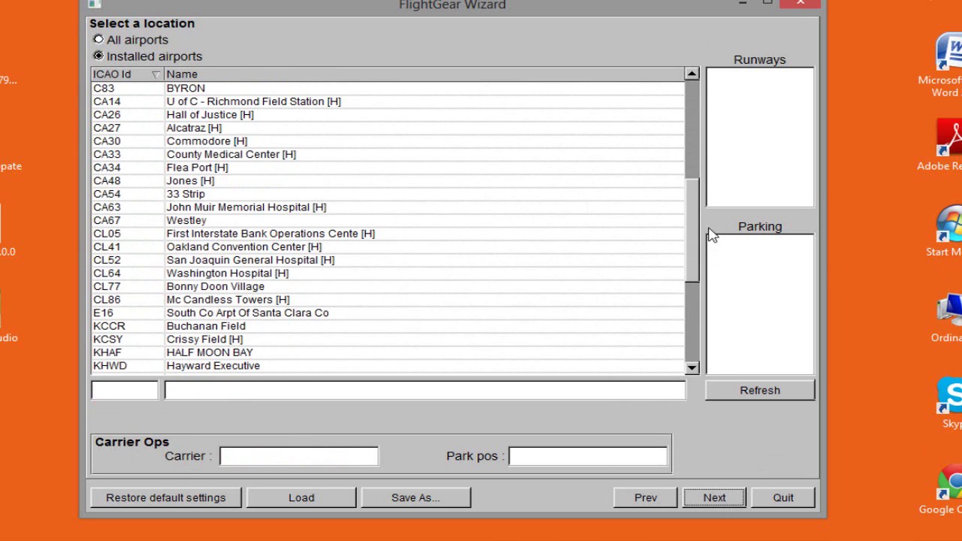
left_click_drag(703, 207, 696, 120)
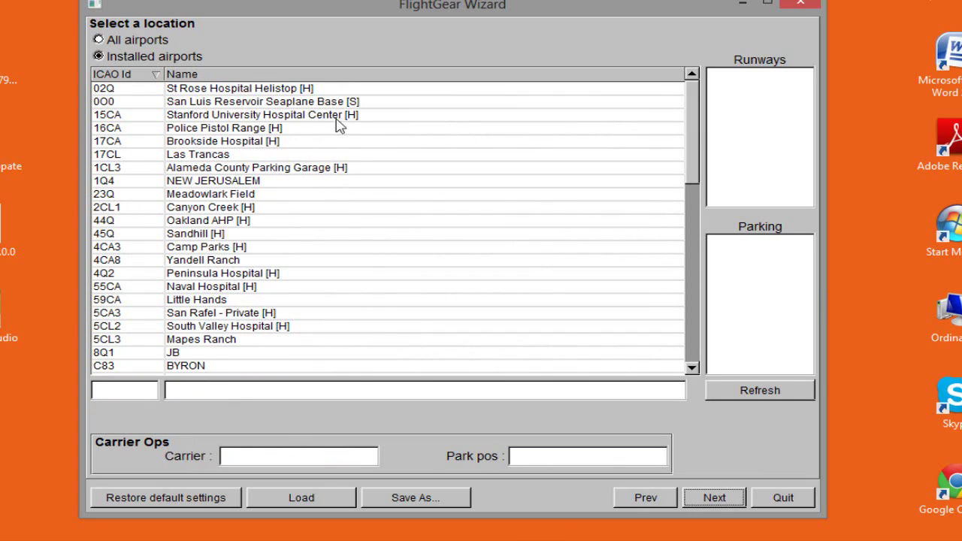
left_click(724, 398)
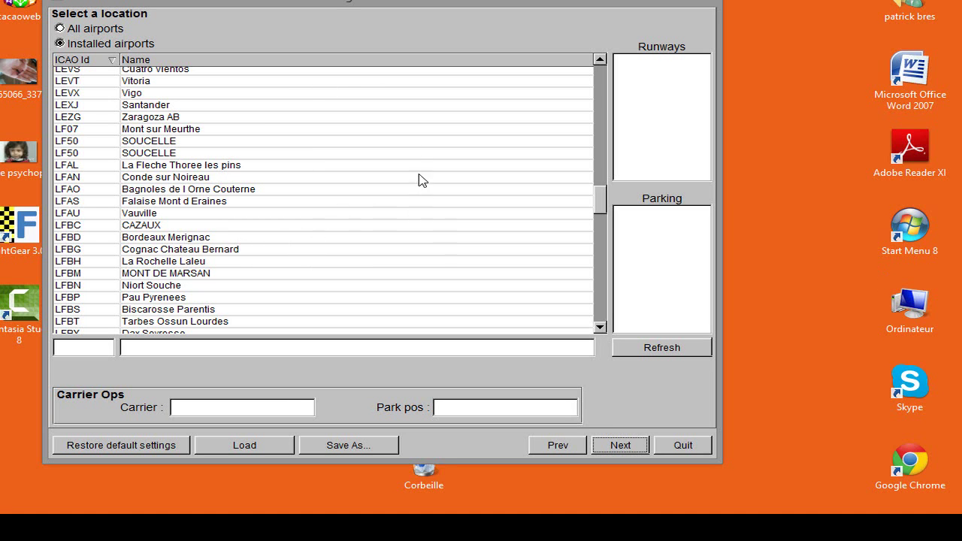
Step: Select airport LF07 Mont sur Meurthe with the default runway, leave the carrier fields empty, and continue to the display and feature options
left_click(183, 129)
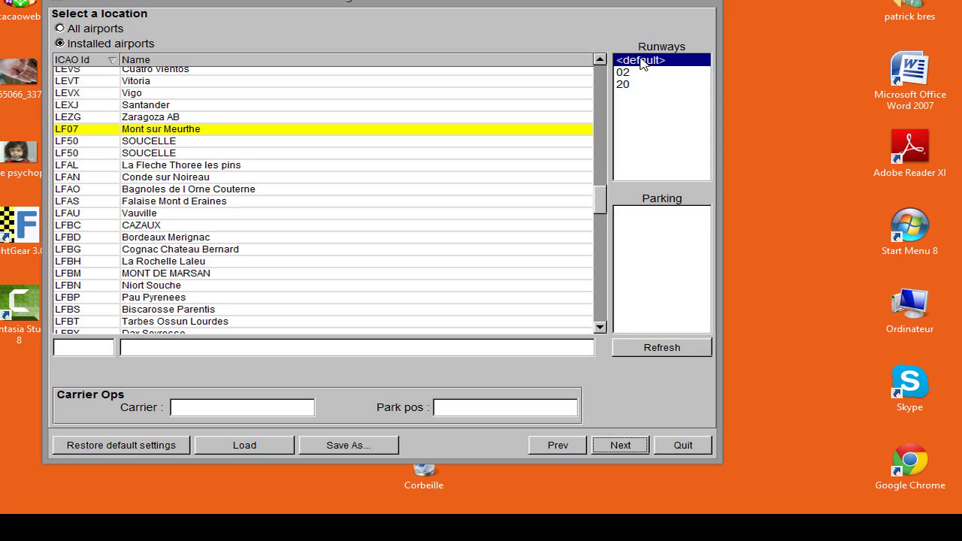
left_click(624, 74)
left_click(627, 84)
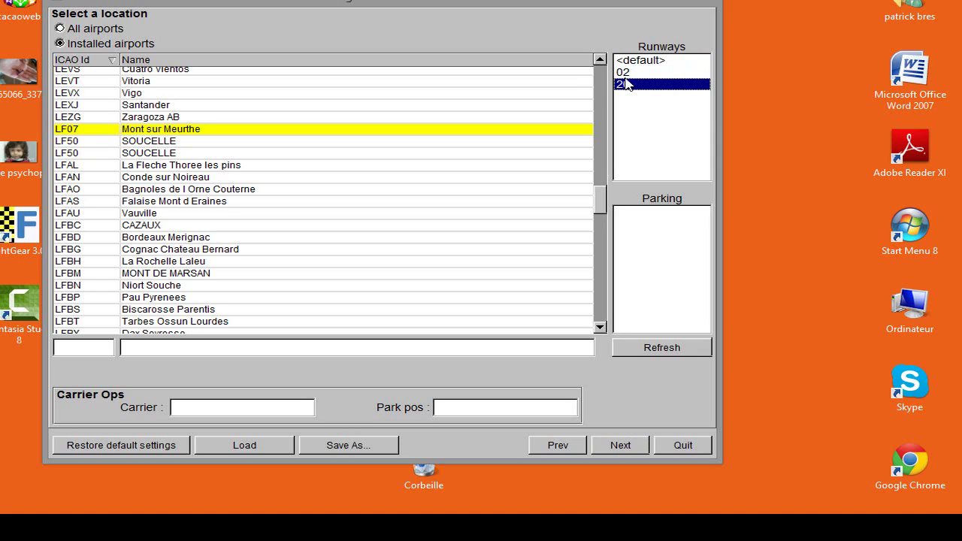
left_click(623, 72)
left_click(623, 63)
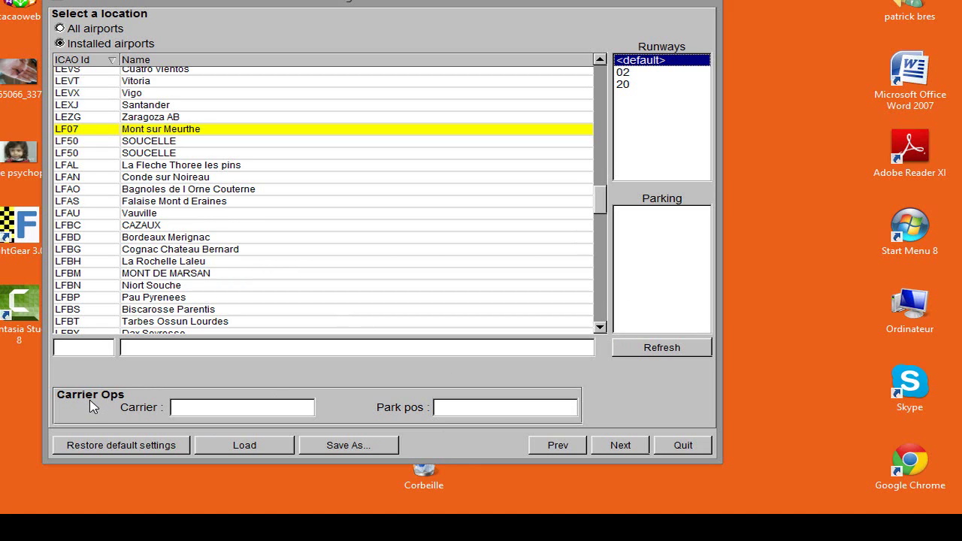
left_click(185, 406)
left_click(445, 406)
left_click(616, 448)
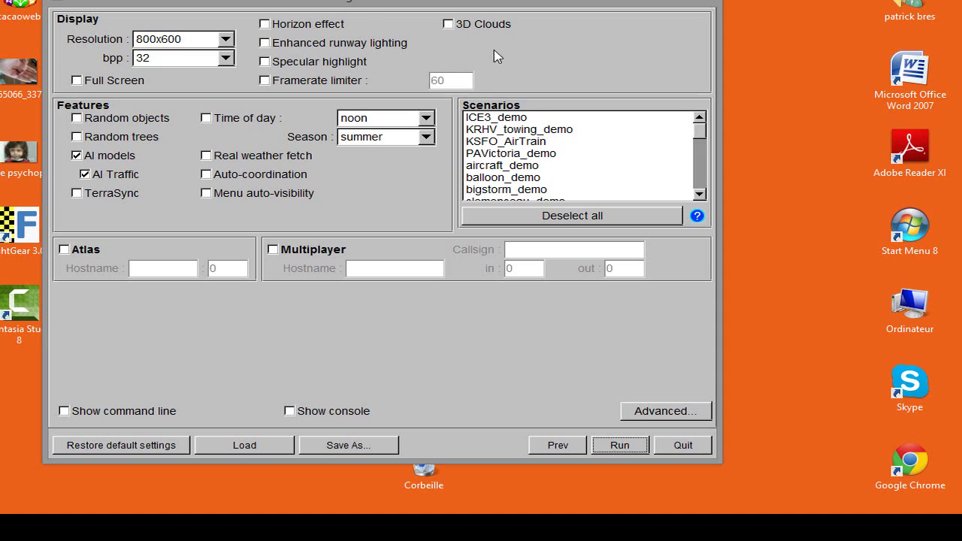
Step: Look through the whole list of available scenarios
mouse_move(707, 143)
left_mouse_down()
mouse_move(709, 163)
mouse_move(709, 150)
left_mouse_up()
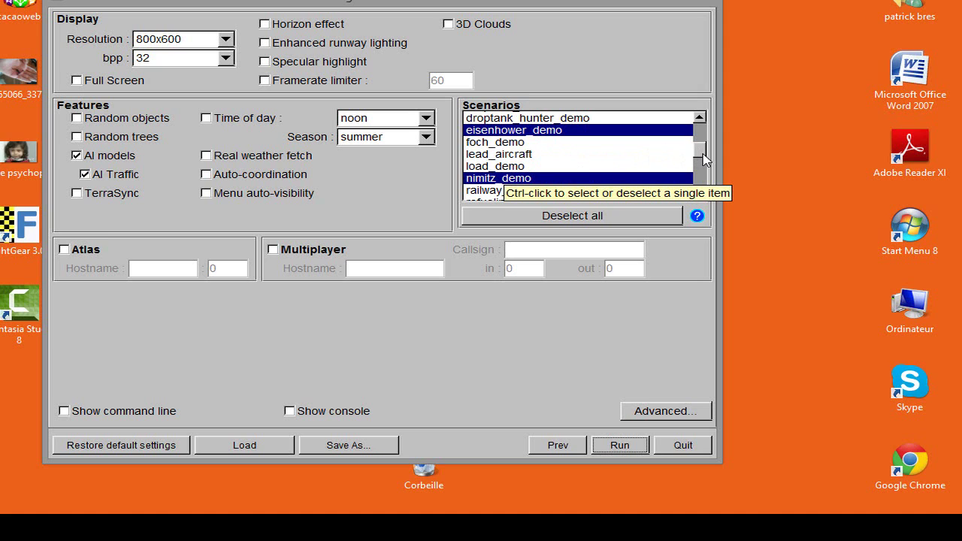
left_click_drag(698, 154, 703, 179)
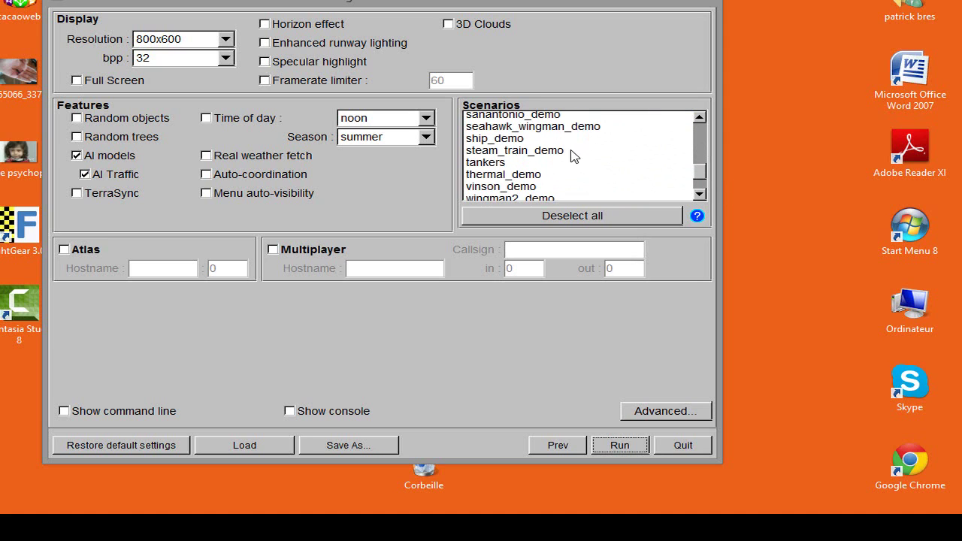
scroll(571, 154, "down", 1)
scroll(571, 154, "down", 1)
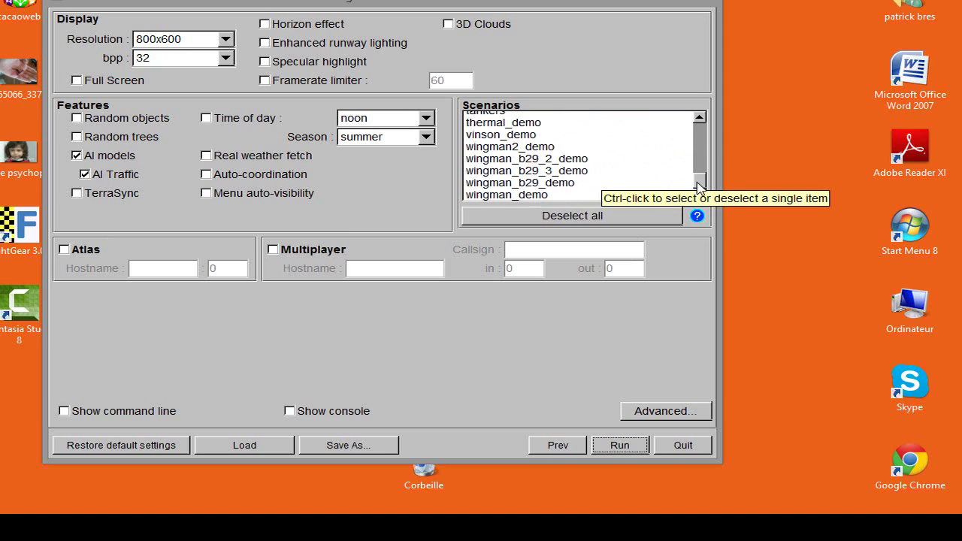
left_click_drag(699, 188, 700, 126)
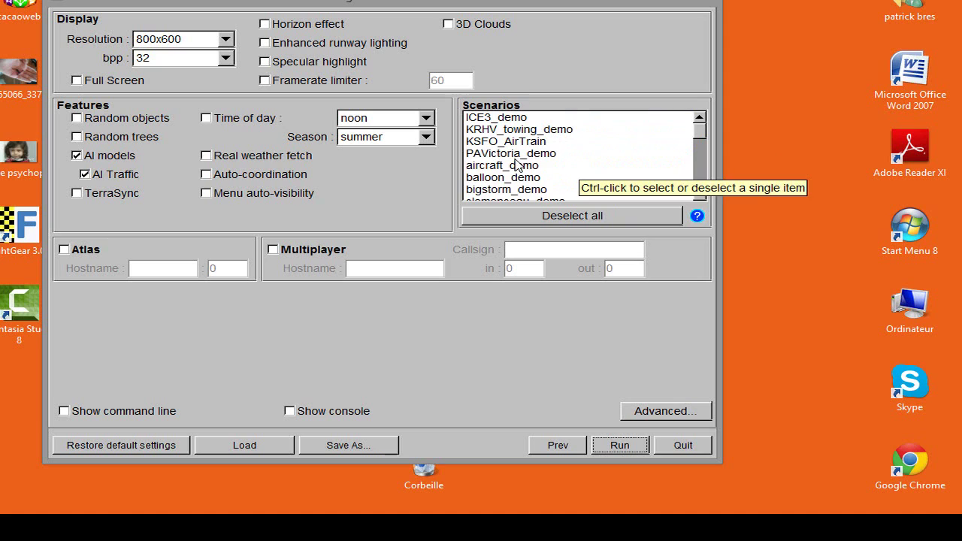
scroll(511, 160, "down", 2)
scroll(510, 160, "up", 2)
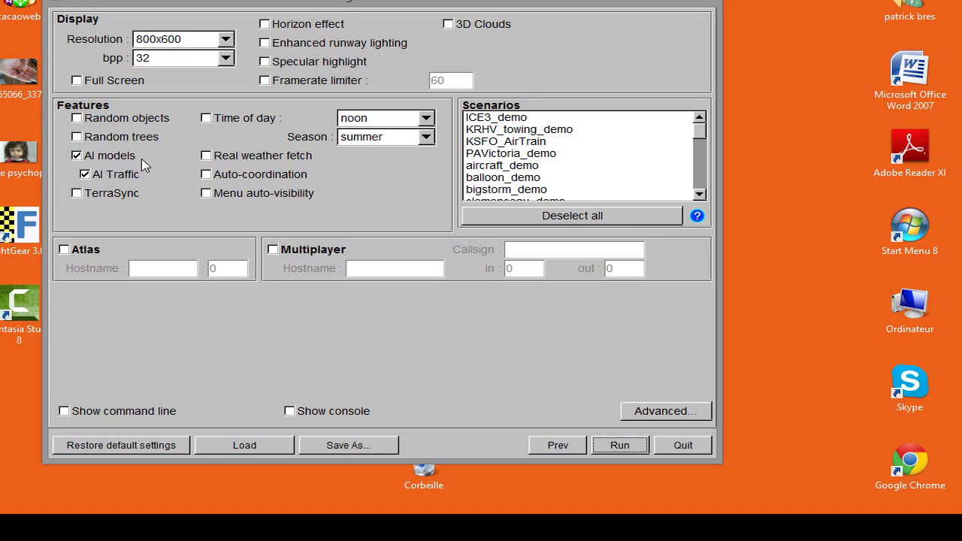
Step: Try toggling the AI Traffic and TerraSync features, returning each to its original state
left_click(86, 174)
left_click(85, 175)
left_click(85, 174)
left_click(85, 175)
left_click(77, 194)
left_click(77, 195)
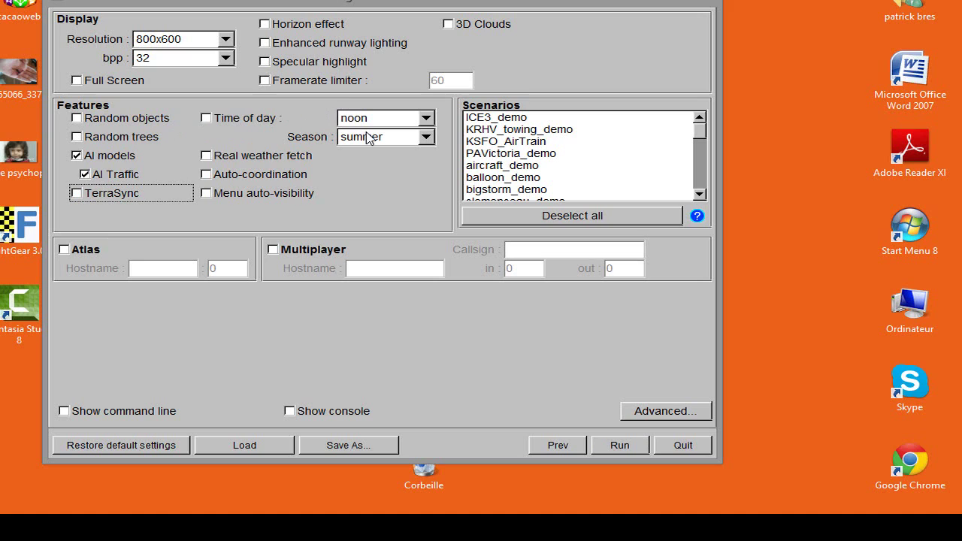
Step: Try the Time of day and Real weather fetch options, switching each on and off again
left_click(209, 121)
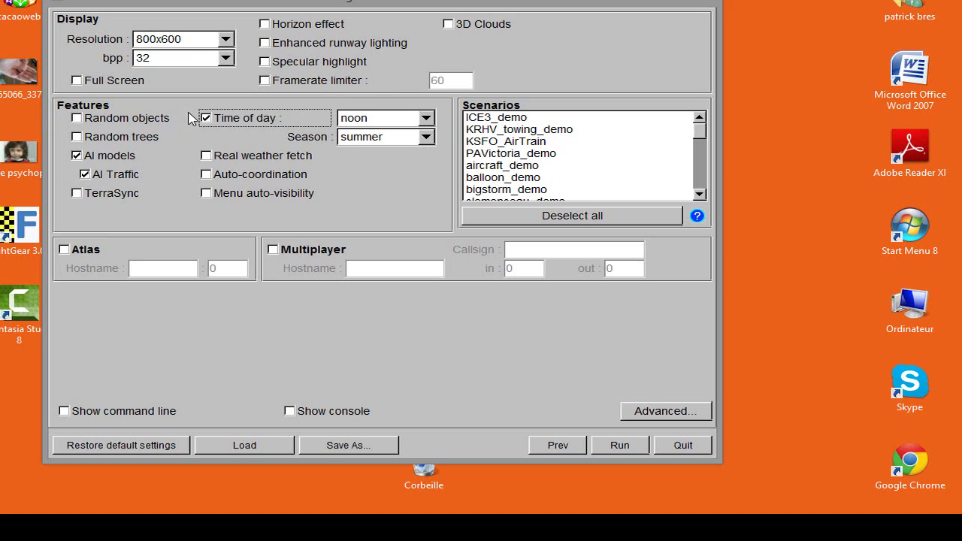
left_click(211, 122)
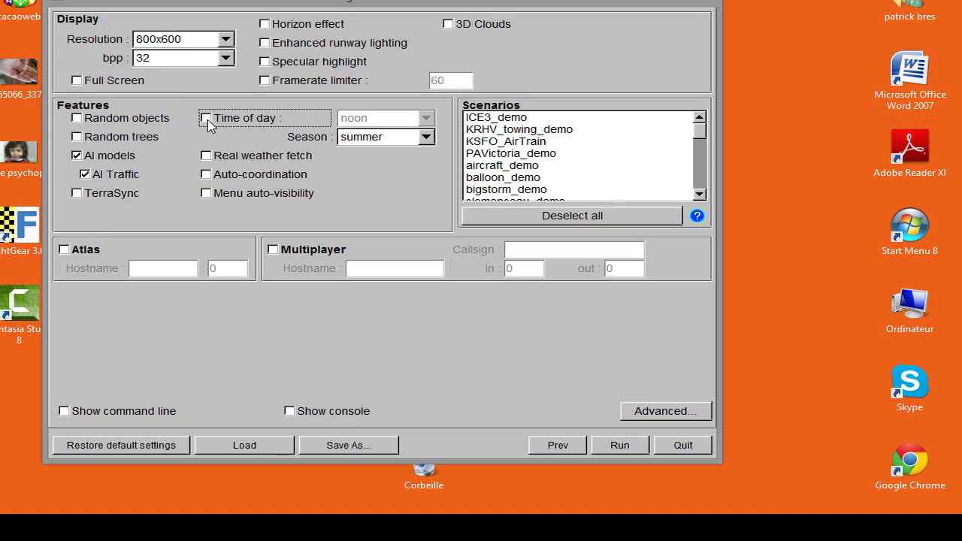
left_click(210, 158)
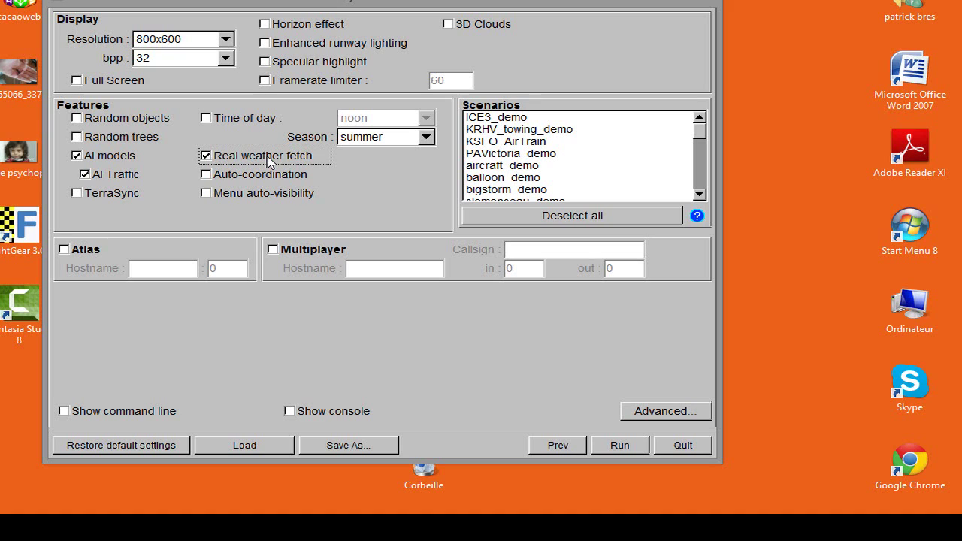
left_click(206, 159)
Step: Open the advanced options and review the Features, Flight Model, Freeze, Initial Position and Rendering settings
left_click(651, 413)
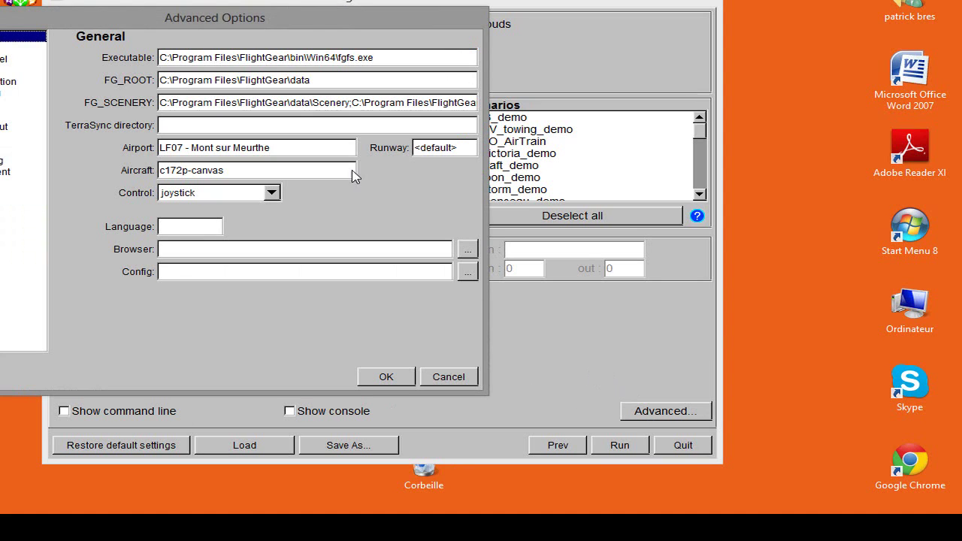
left_click_drag(221, 23, 377, 35)
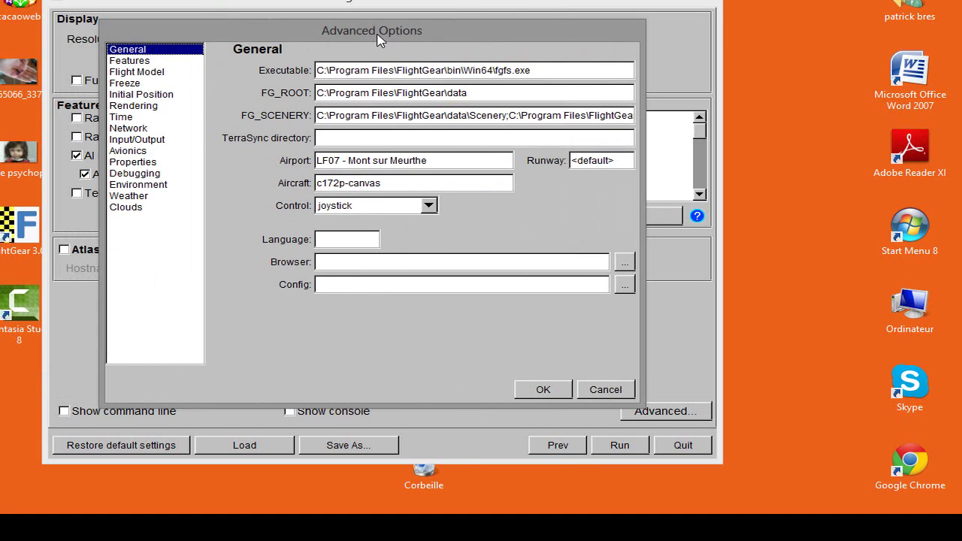
left_click(129, 61)
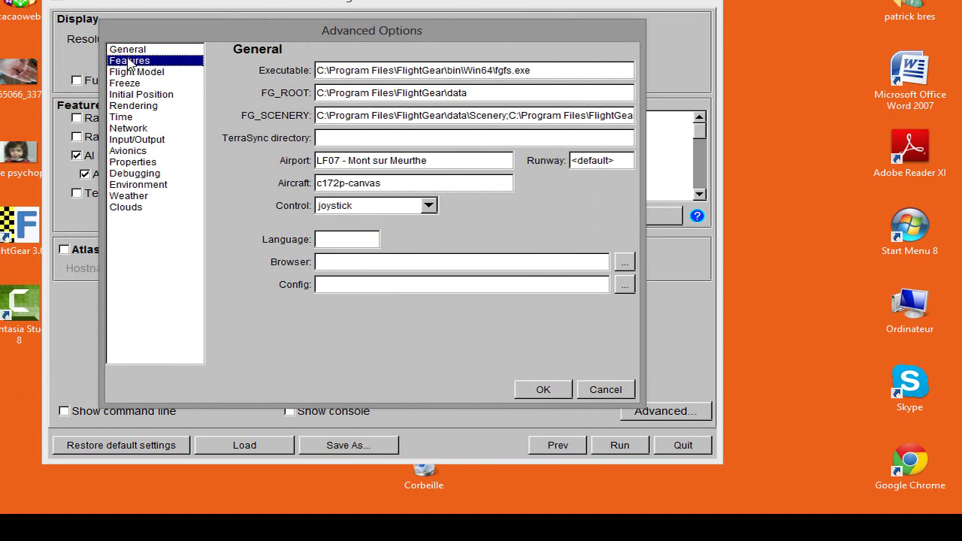
left_click(146, 72)
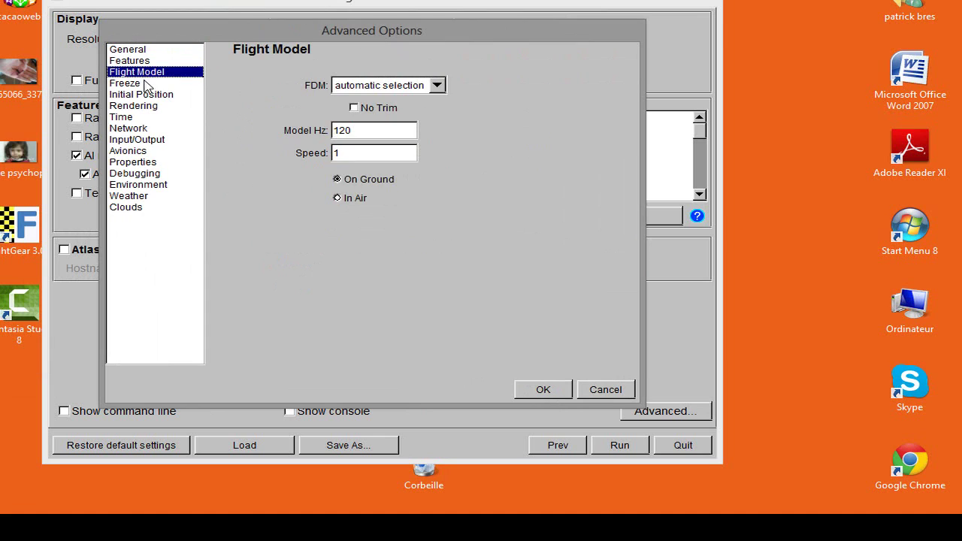
left_click(134, 84)
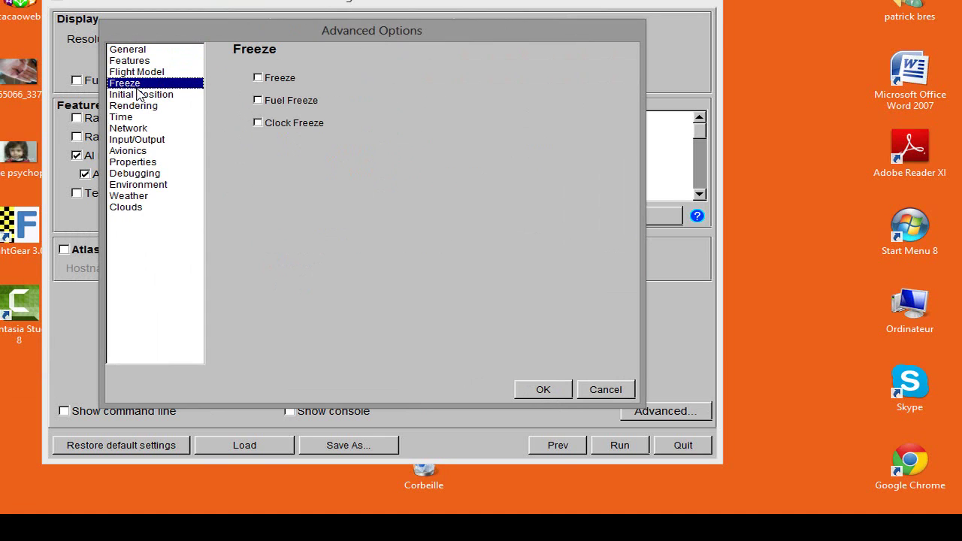
left_click(140, 95)
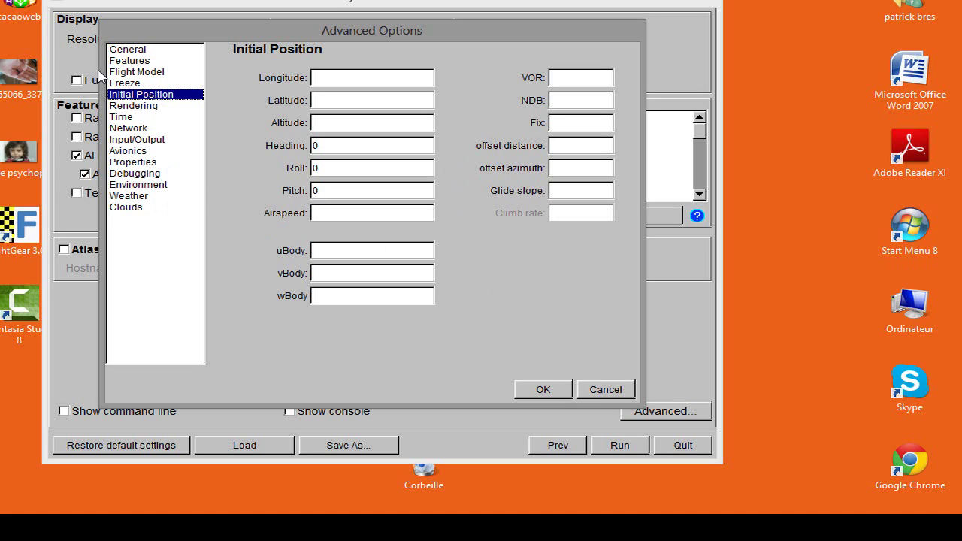
left_click(135, 109)
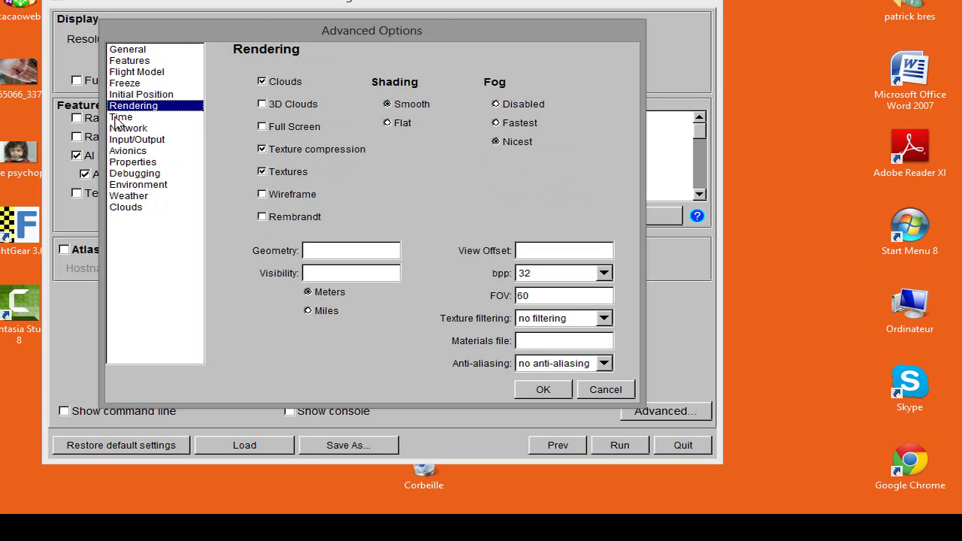
Step: Review the remaining advanced settings from Time and Network through Weather and Clouds, and accept the dialog
left_click(120, 118)
left_click(122, 129)
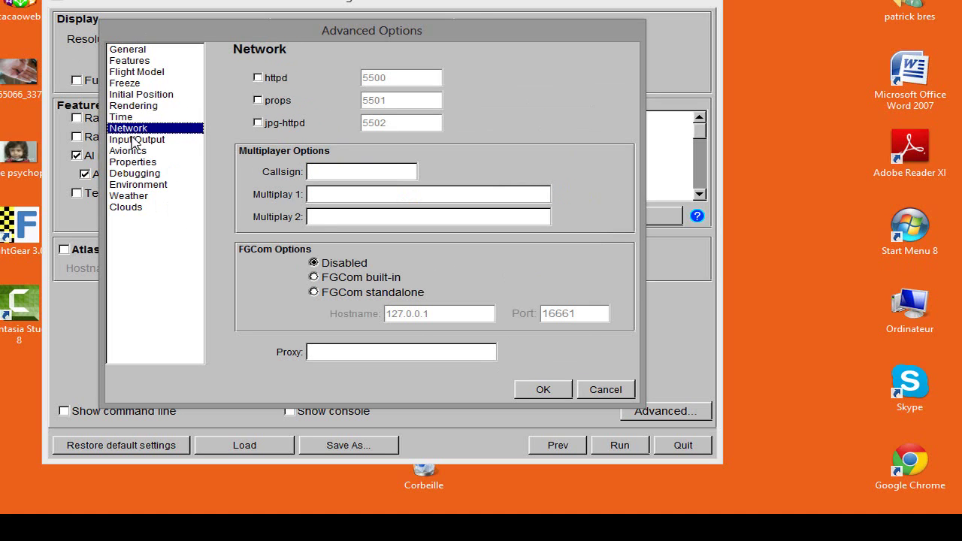
left_click(135, 142)
left_click(139, 154)
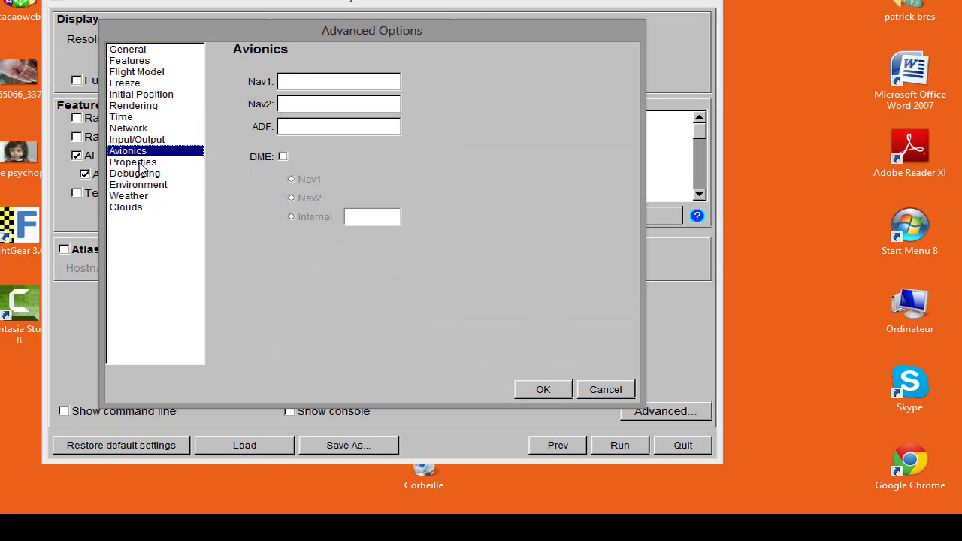
left_click(140, 164)
left_click(141, 174)
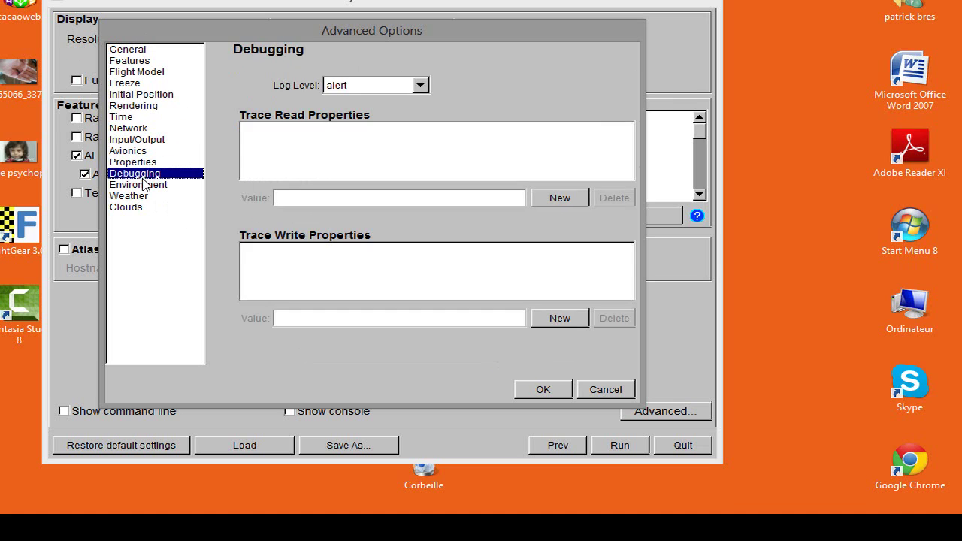
left_click(141, 185)
left_click(140, 199)
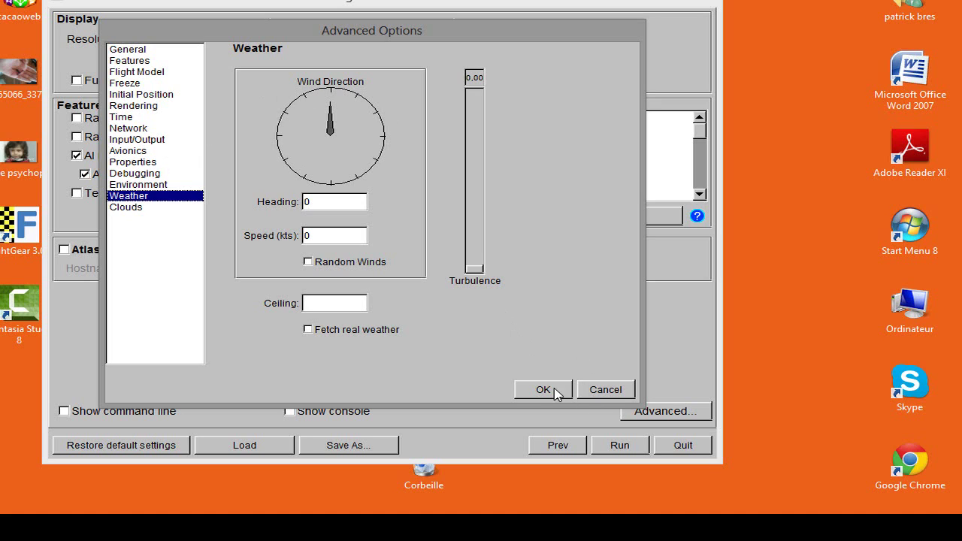
left_click(160, 210)
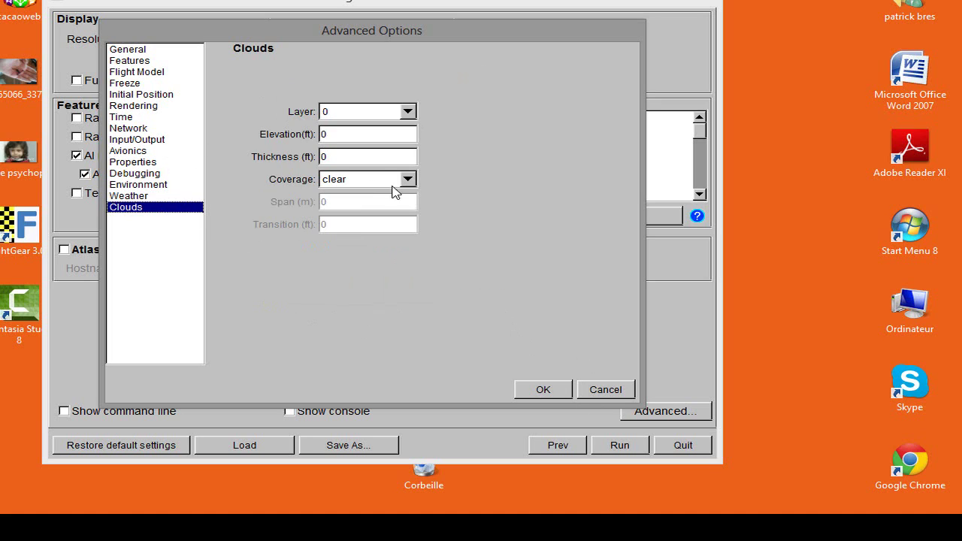
left_click(542, 389)
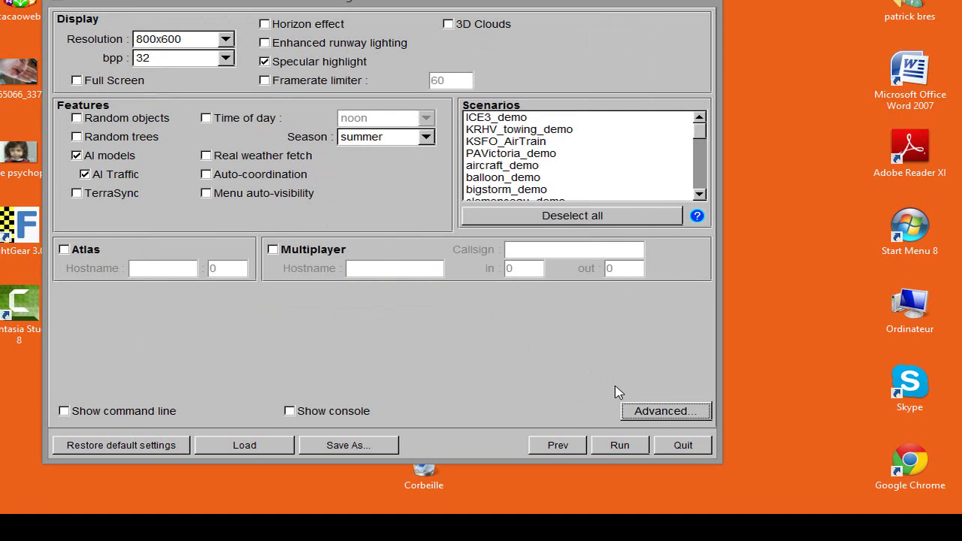
Step: Enable Real weather fetch for the flight
left_click(207, 156)
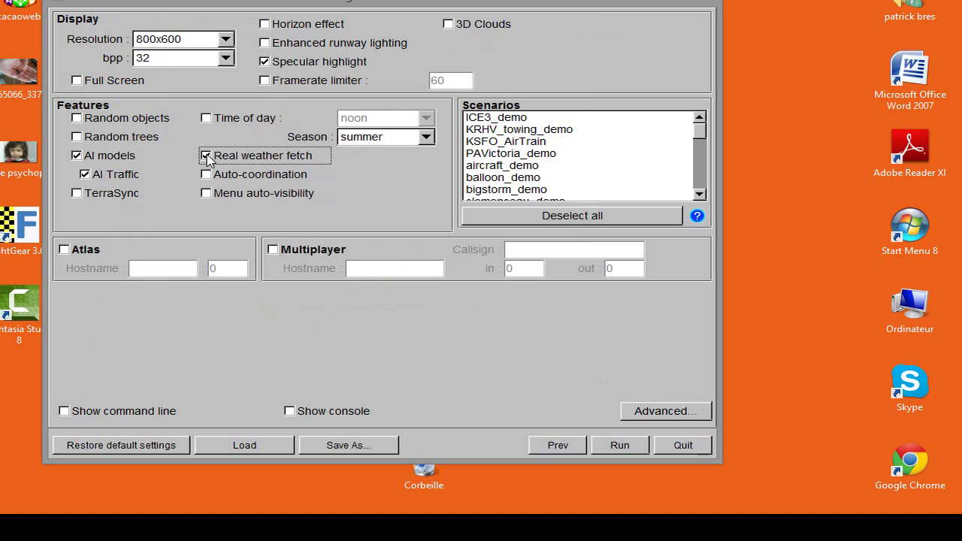